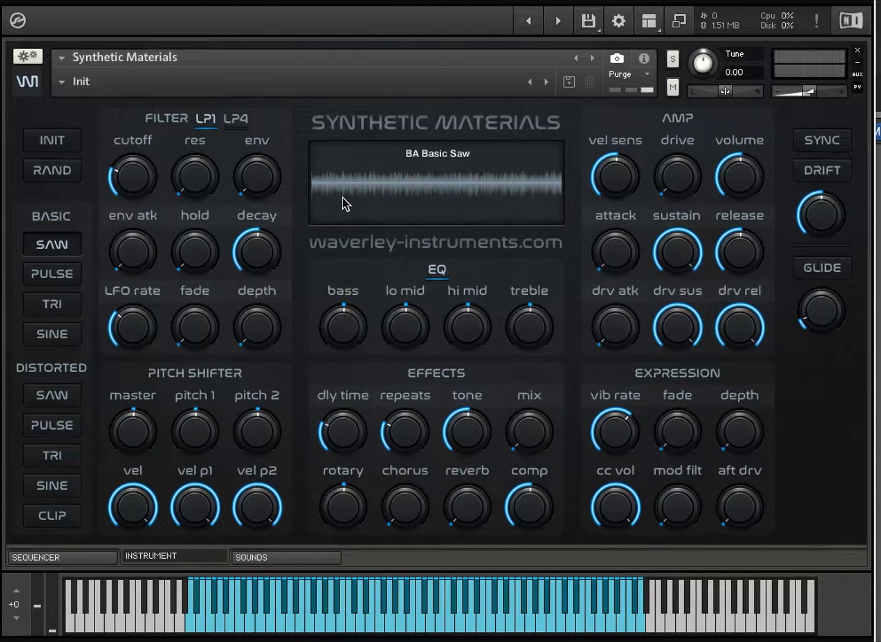
Load the Init snapshot, view the available sounds, and select the basic sine waveform as the source
click(60, 83)
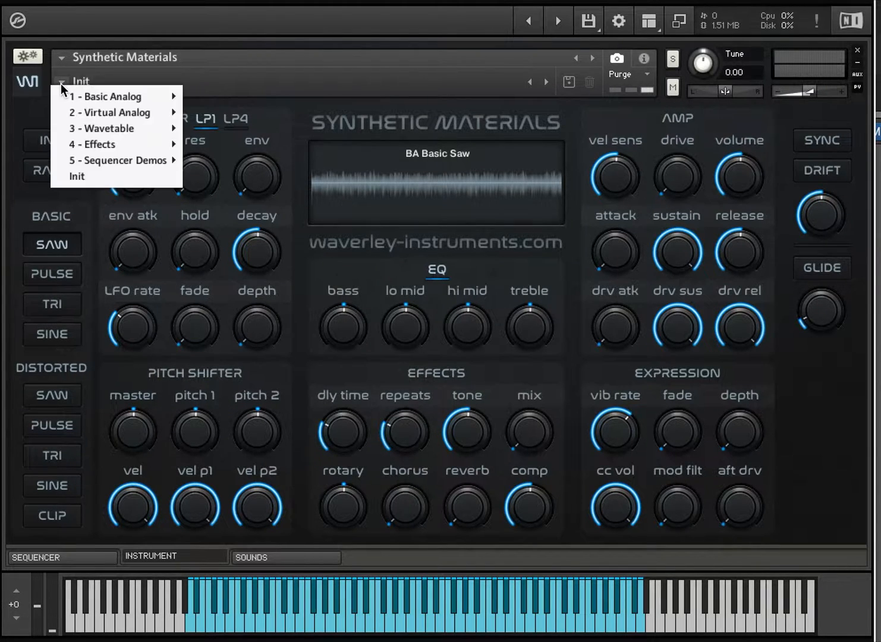
click(90, 176)
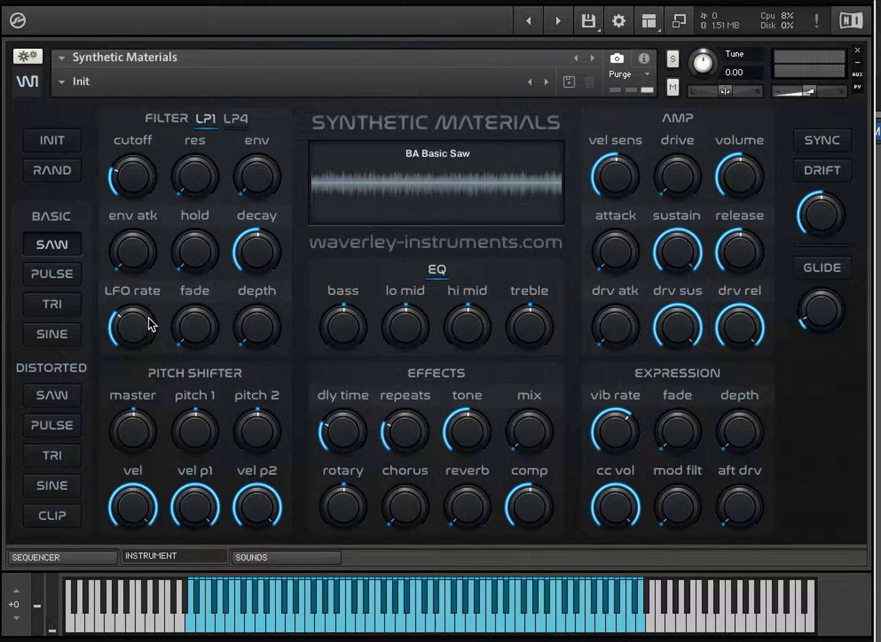
click(295, 556)
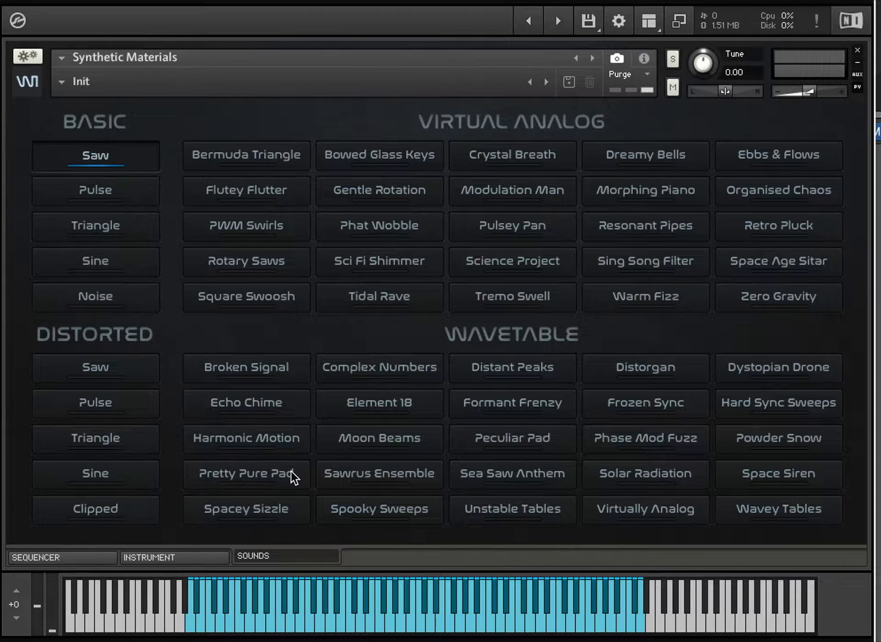
click(187, 559)
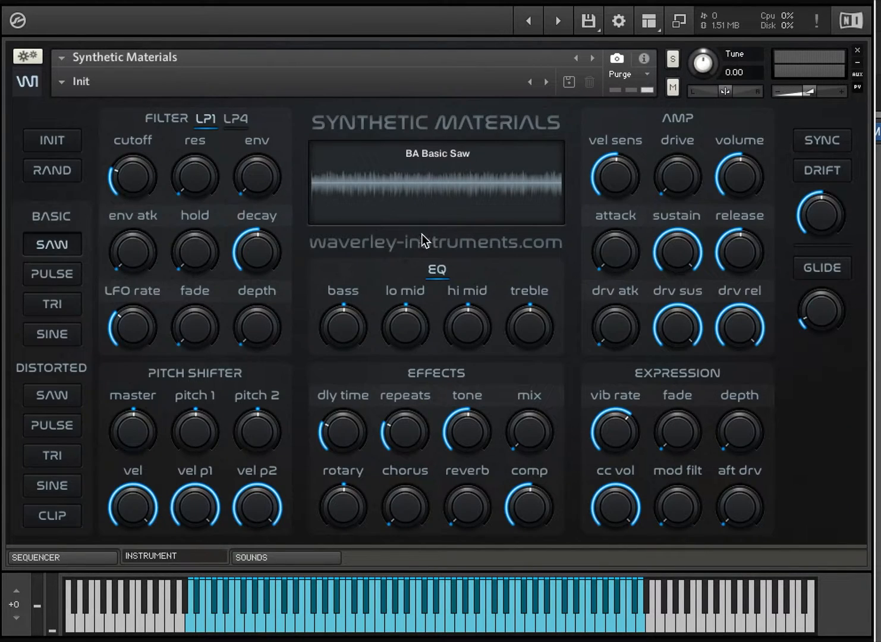
click(61, 337)
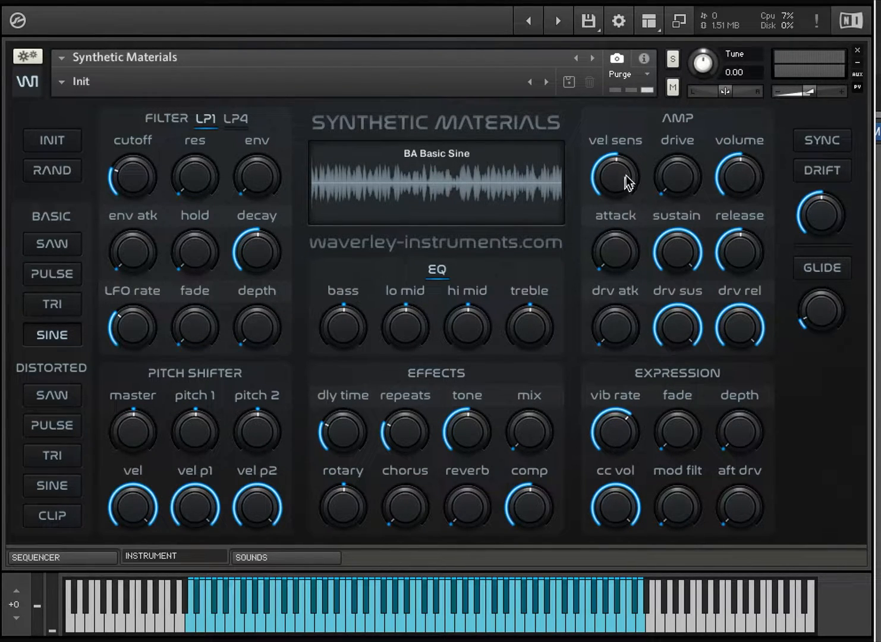
Try the amp's velocity sensitivity at its minimum, and set it to roughly three quarters of its range
drag(617, 175, 619, 369)
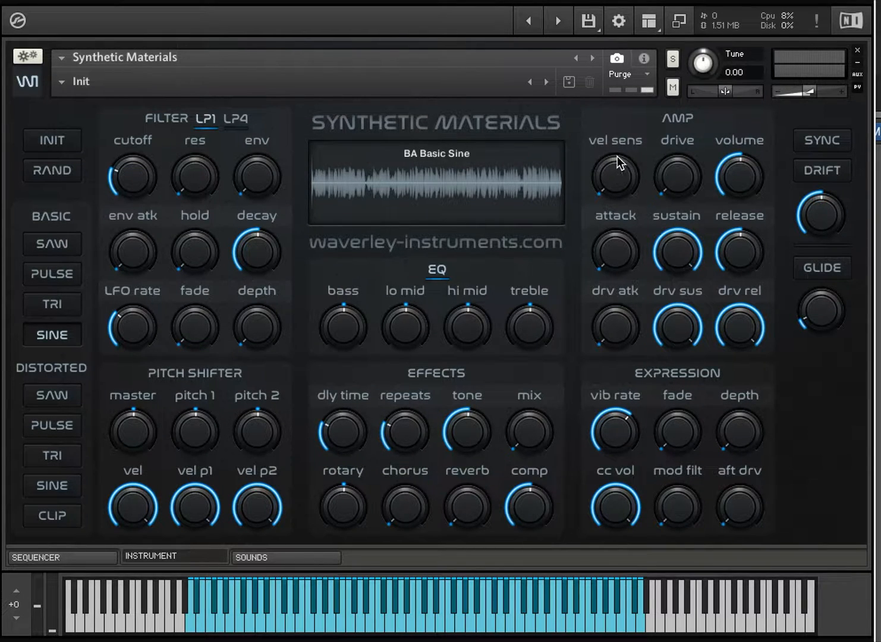
drag(623, 177, 651, 27)
scroll(621, 172, up, 1)
mouse_move(612, 181)
Lower the amp envelope's sustain to -12.8 dB and lengthen its release
click(624, 257)
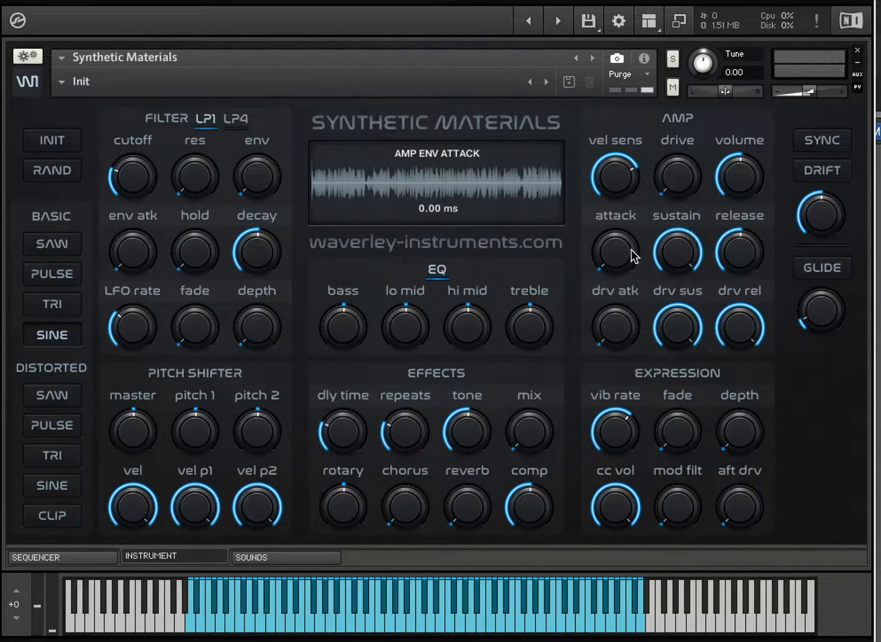
drag(678, 244, 674, 331)
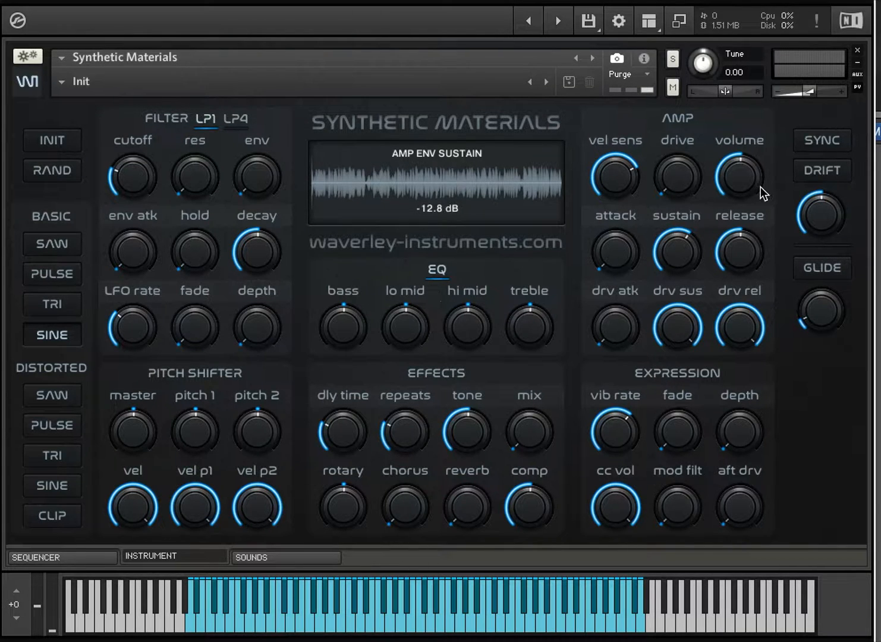
drag(737, 246, 753, 172)
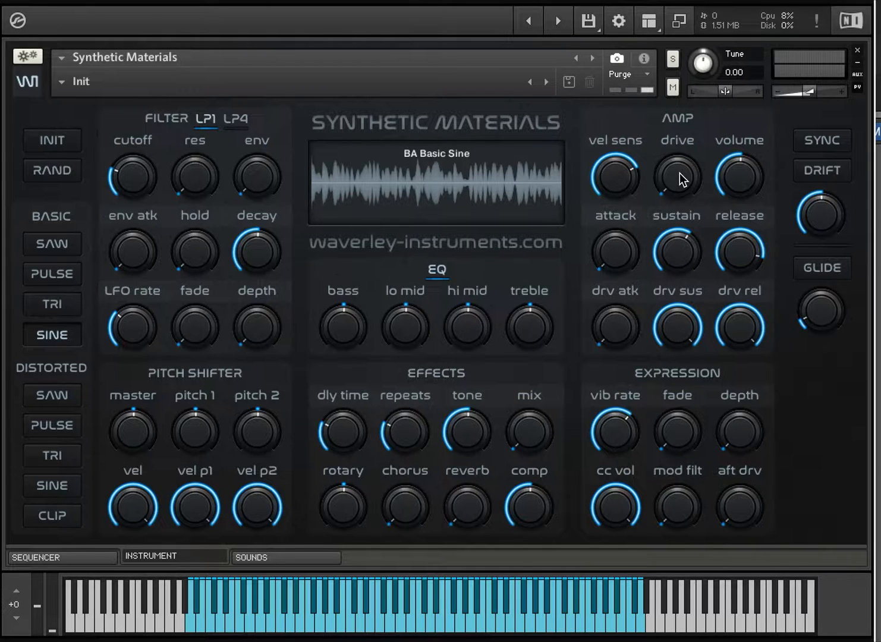
Raise the amp drive to maximum and give the drive envelope a slower attack, low sustain and 3.0k ms release
drag(679, 172, 683, 6)
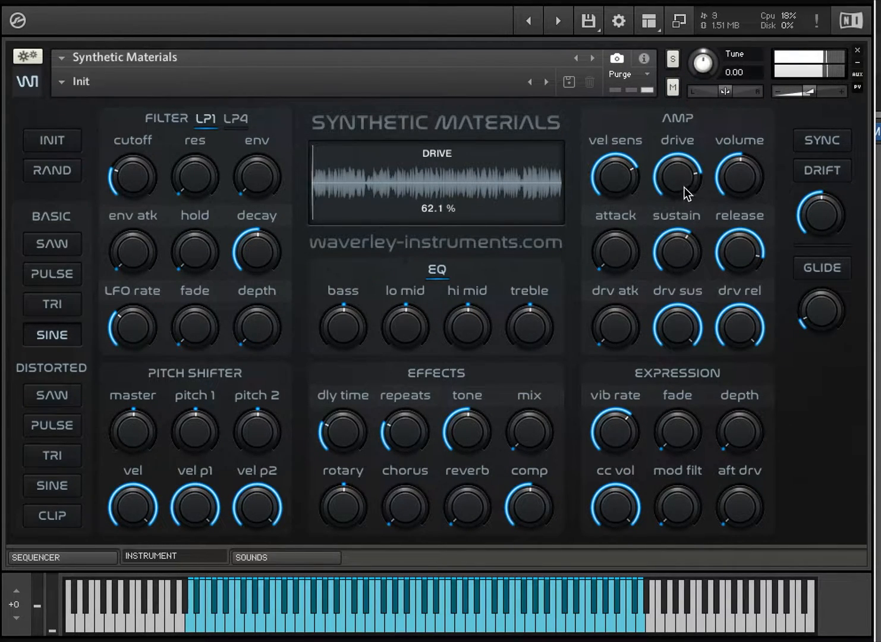
drag(683, 185, 690, 130)
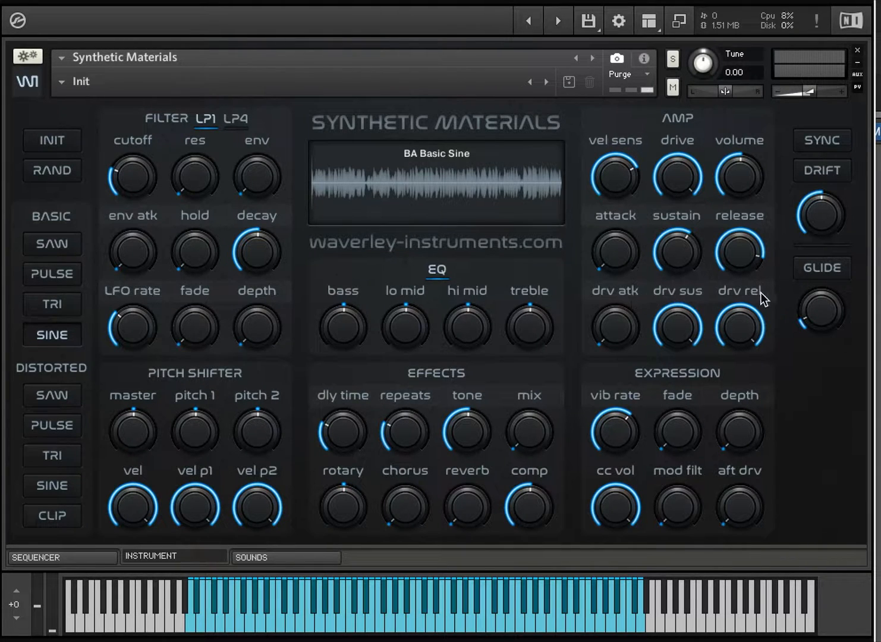
drag(615, 332, 675, 178)
drag(677, 329, 673, 481)
drag(734, 330, 729, 378)
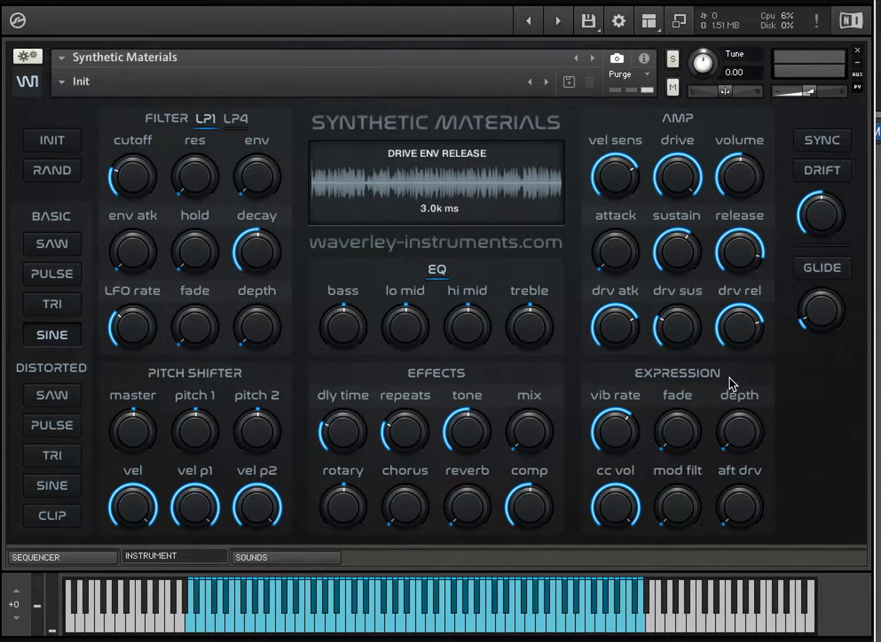
Fine-tune the drive envelope, lengthening its release to about 4.1k ms and adjusting its attack slightly
click(679, 332)
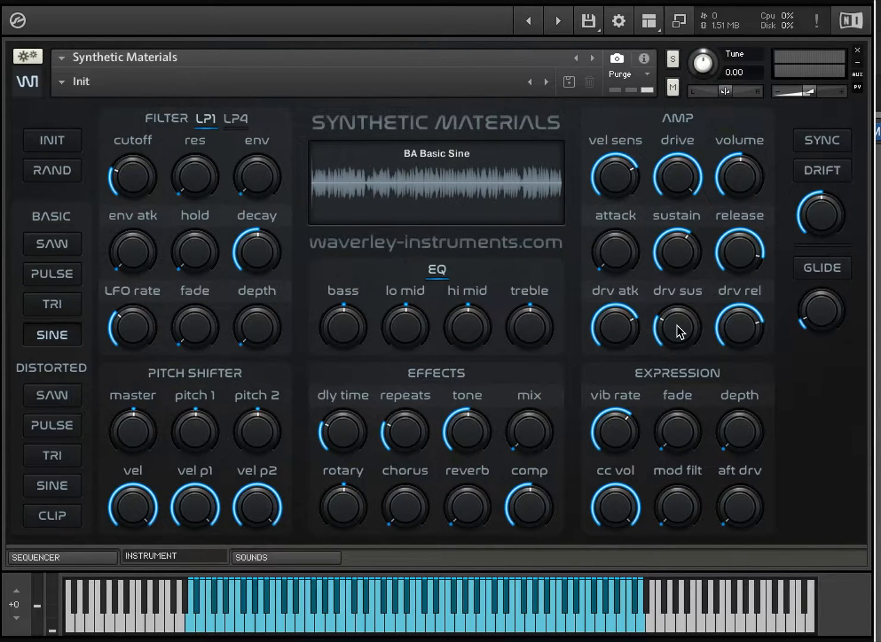
click(680, 325)
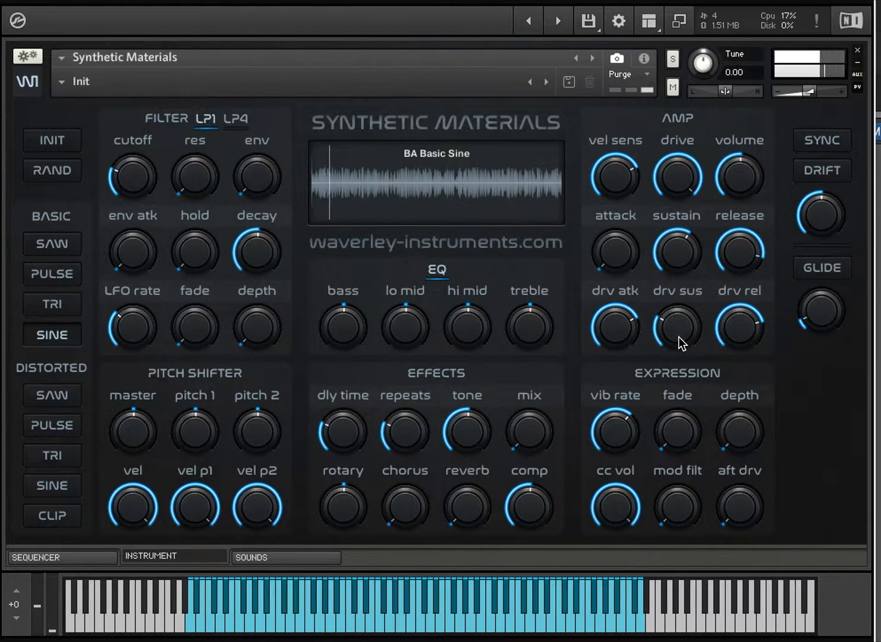
click(737, 327)
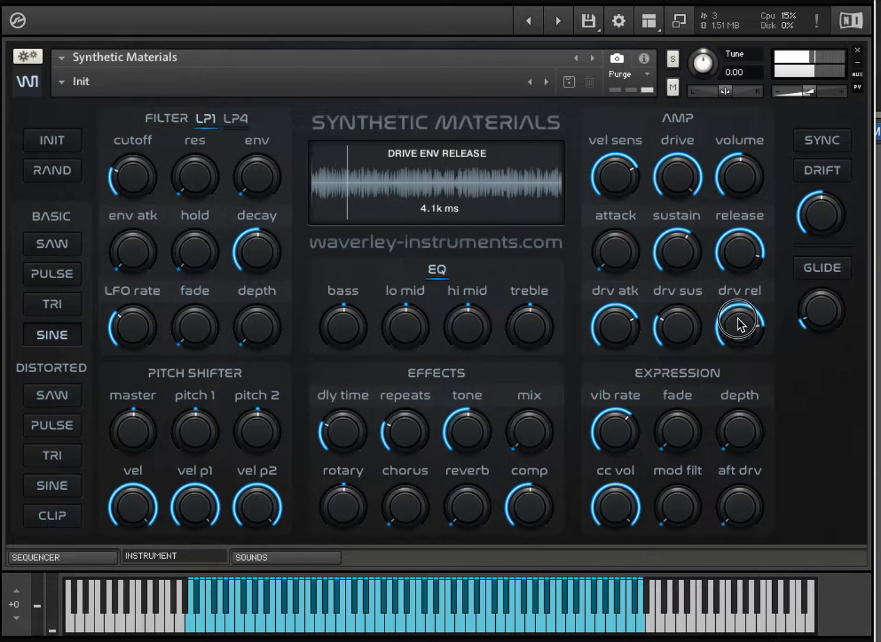
click(628, 327)
drag(628, 326, 630, 320)
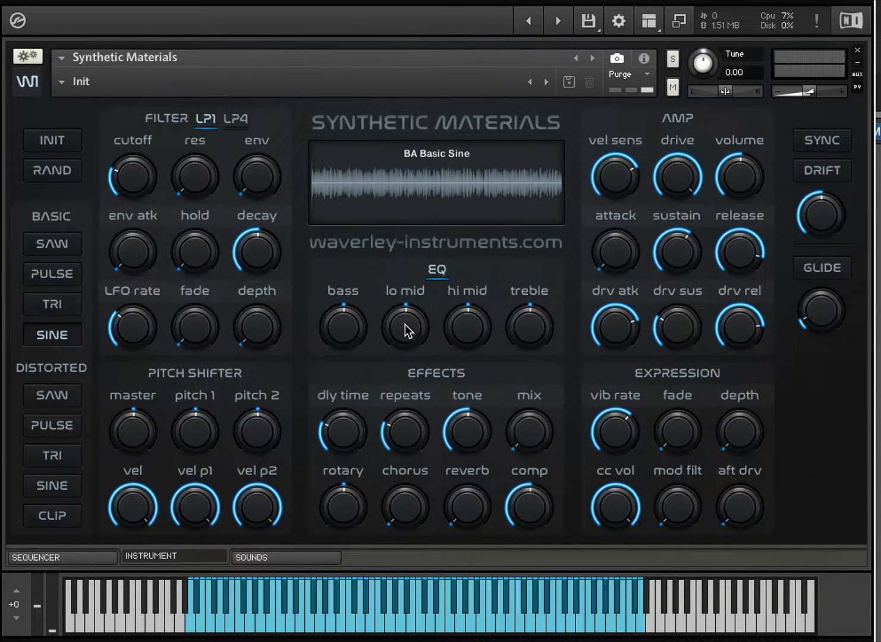
Cut the low mids to -5.8 dB in the EQ and boost the high mids
drag(400, 331, 405, 356)
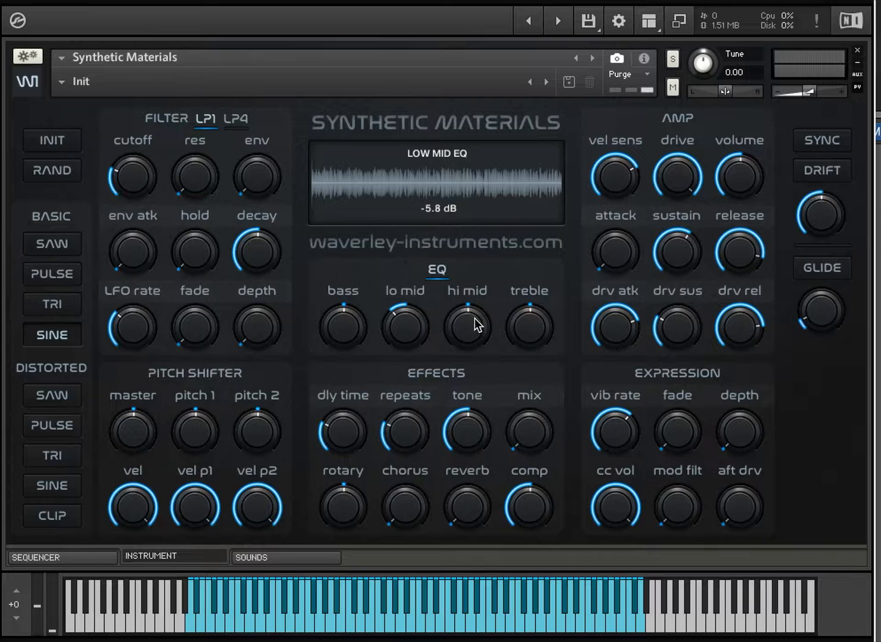
drag(470, 329, 475, 290)
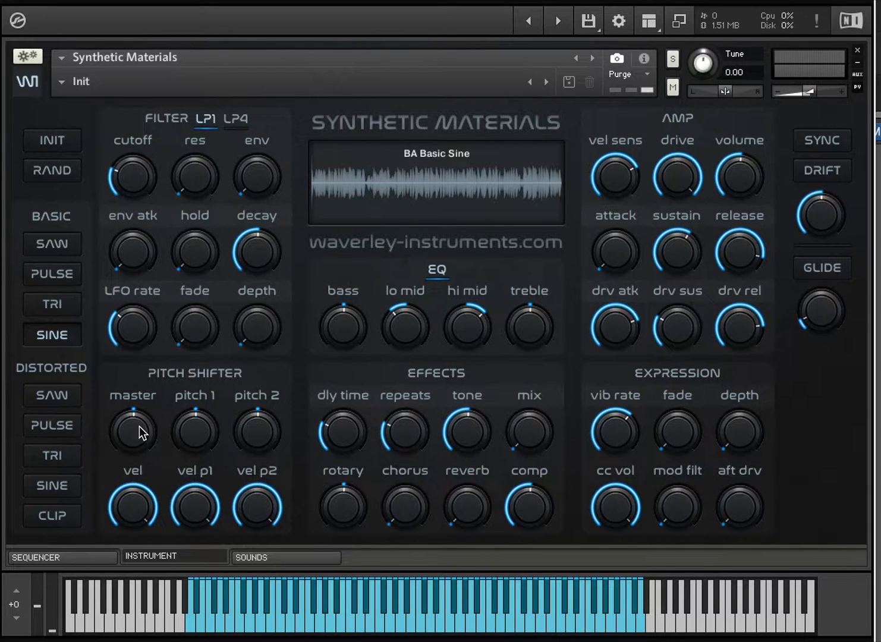
Raise pitch 1 and, further up, pitch 2 in the pitch shifter, leaving the master transpose off
drag(139, 426, 159, 431)
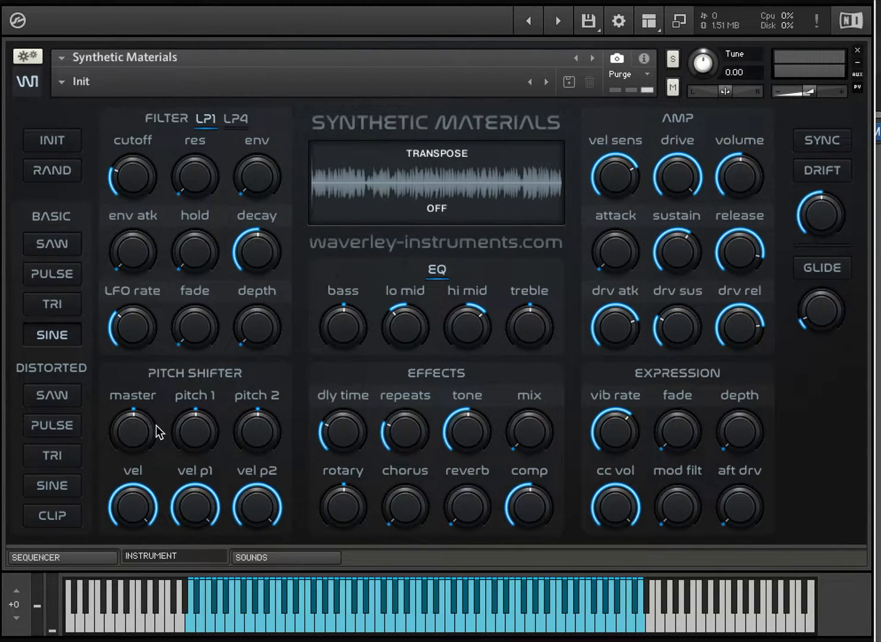
mouse_move(130, 439)
mouse_down()
mouse_move(153, 291)
mouse_move(104, 588)
mouse_move(133, 420)
mouse_move(131, 446)
mouse_up()
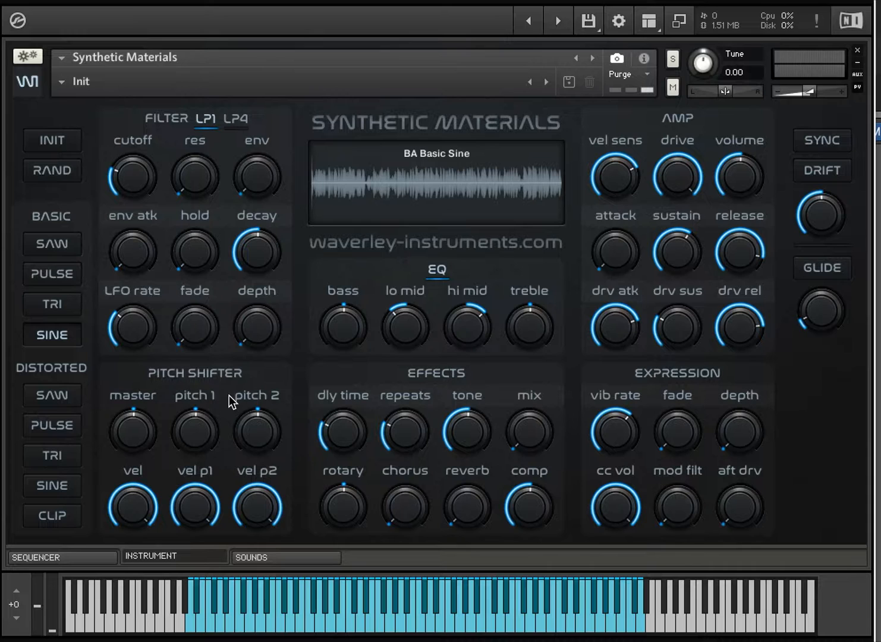
click(196, 429)
drag(196, 429, 213, 378)
click(259, 436)
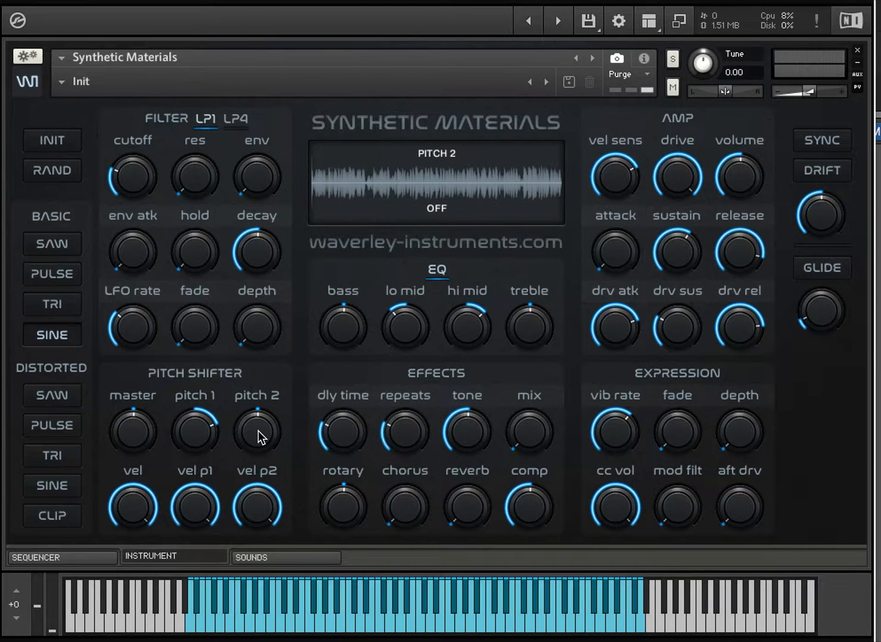
drag(259, 436, 270, 350)
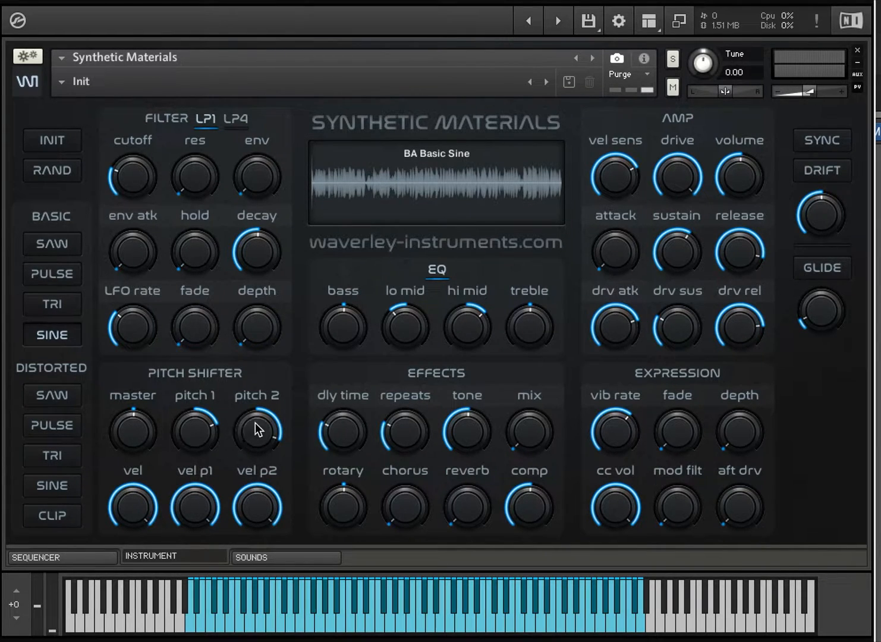
Set the pitch shifter velocities to 25% for the played note and 50% for pitch 1 and pitch 2, and audition a note
click(134, 431)
drag(143, 504, 142, 639)
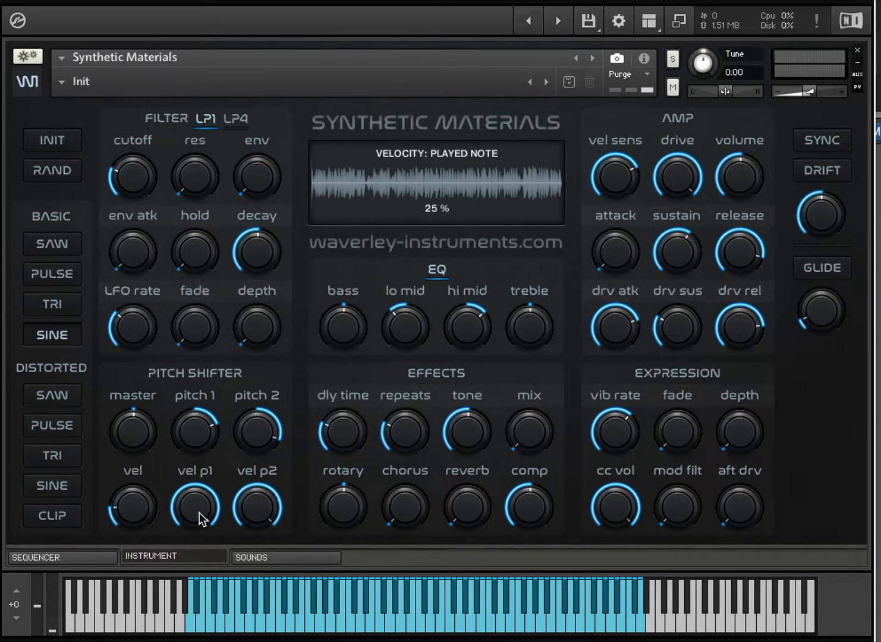
drag(197, 505, 191, 622)
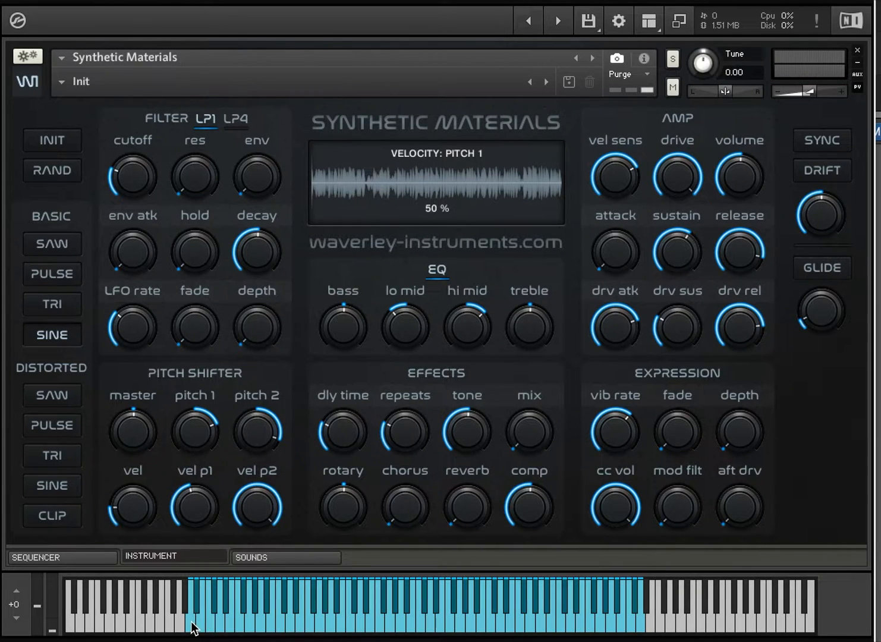
drag(265, 502, 256, 622)
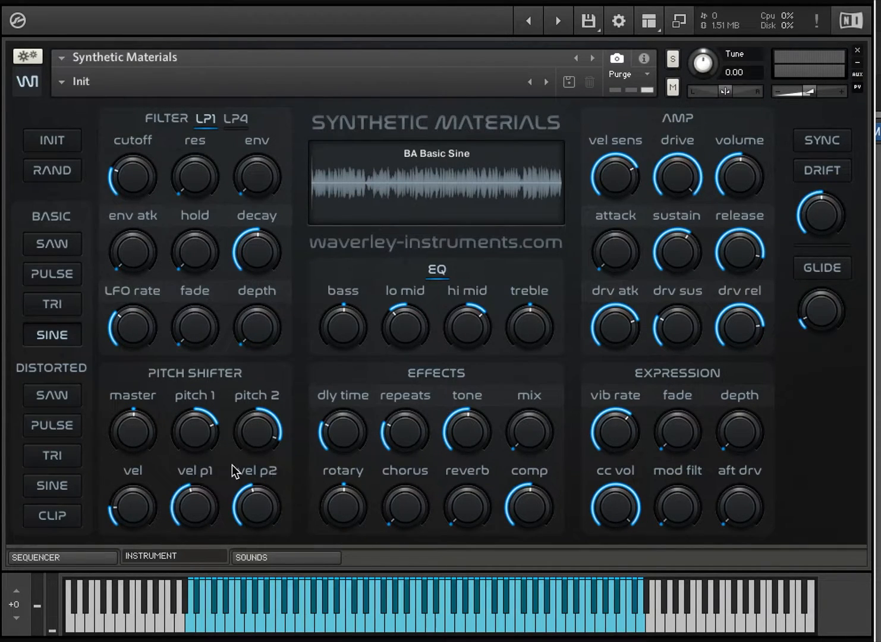
click(351, 628)
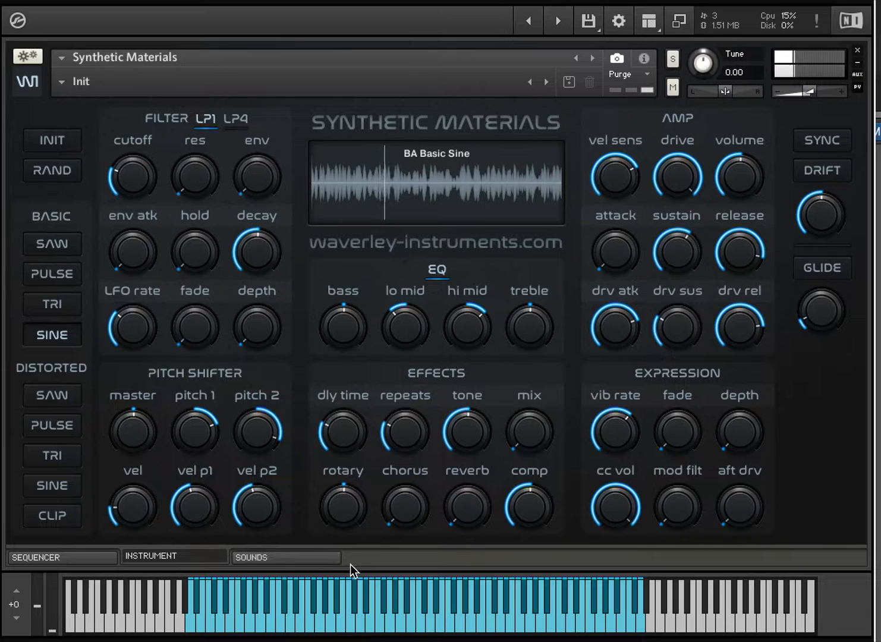
Set the low-pass filter cutoff to about 353.6 Hz, increase the resonance, and set the envelope amount to about 12.1%
mouse_move(135, 174)
drag(136, 170, 136, 141)
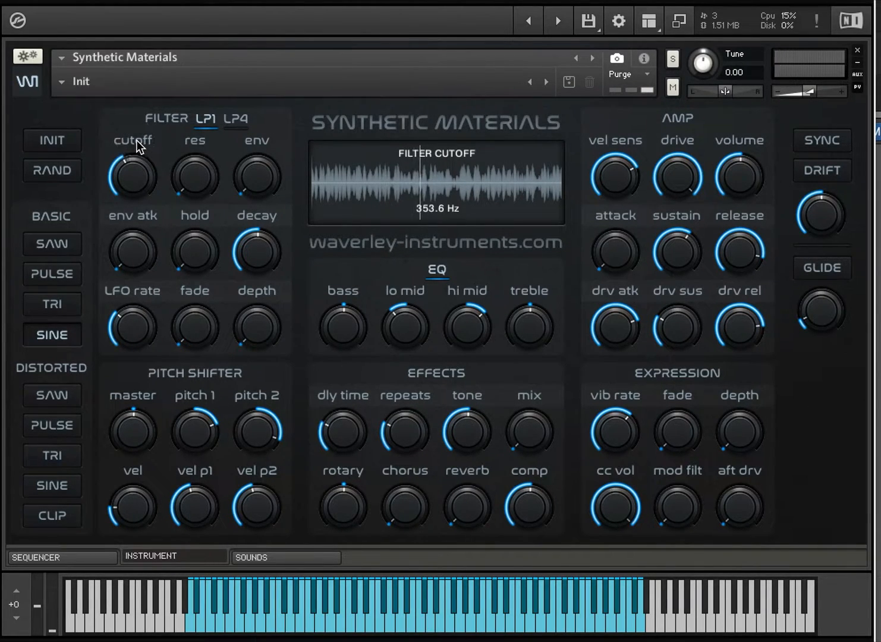
drag(195, 177, 226, 40)
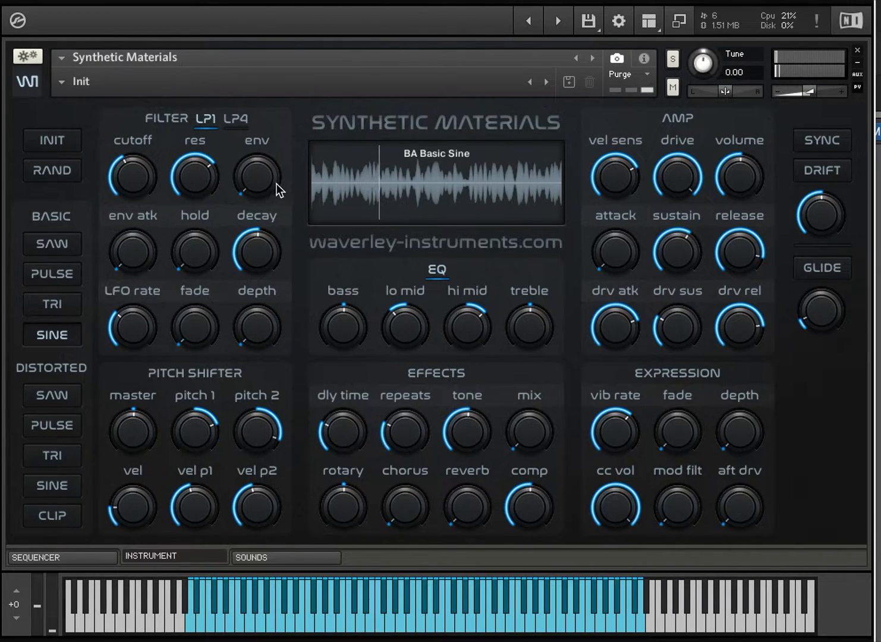
drag(260, 171, 268, 109)
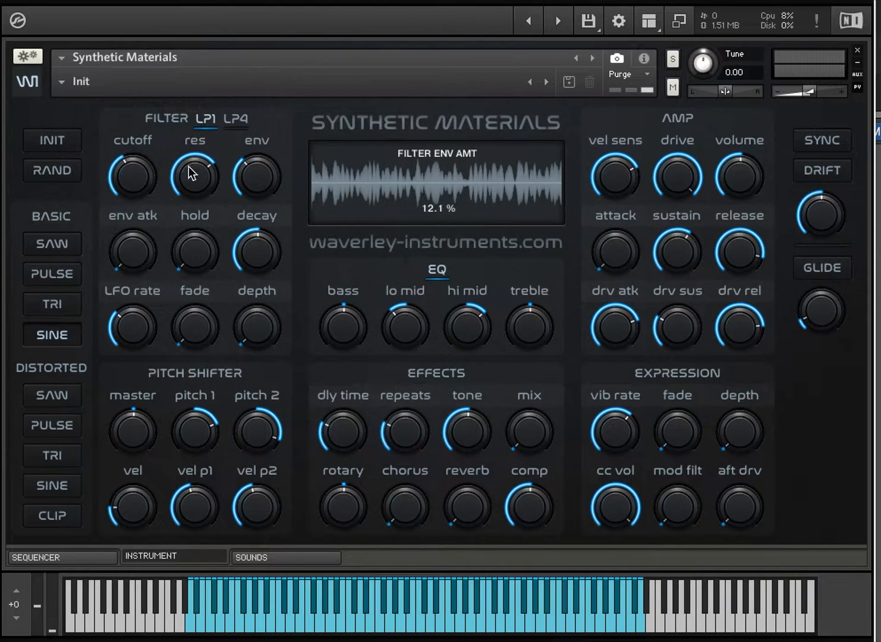
Set the filter envelope's attack to 754.8 ms and hold to 1.1k ms, and lengthen its decay
click(133, 253)
drag(133, 253, 164, 115)
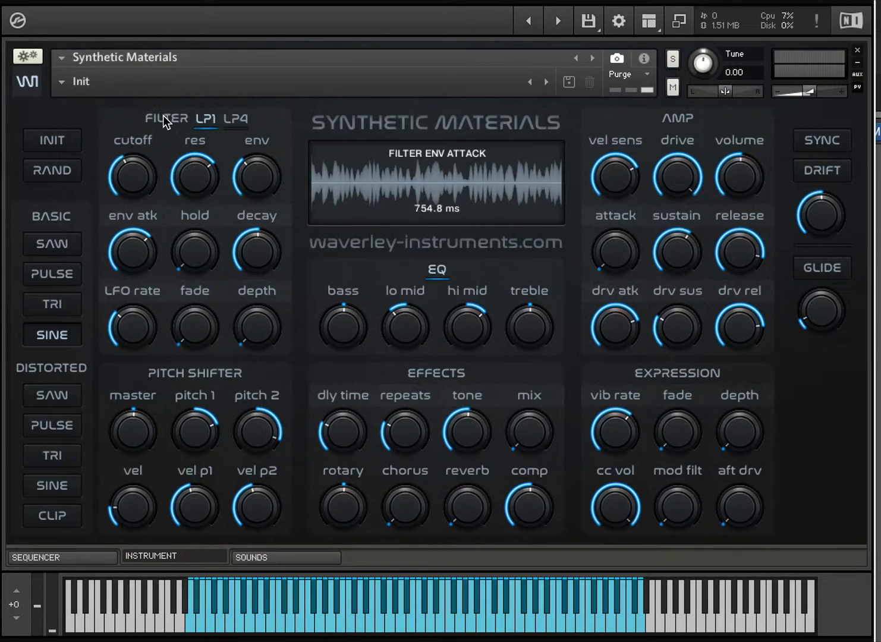
drag(178, 233, 199, 101)
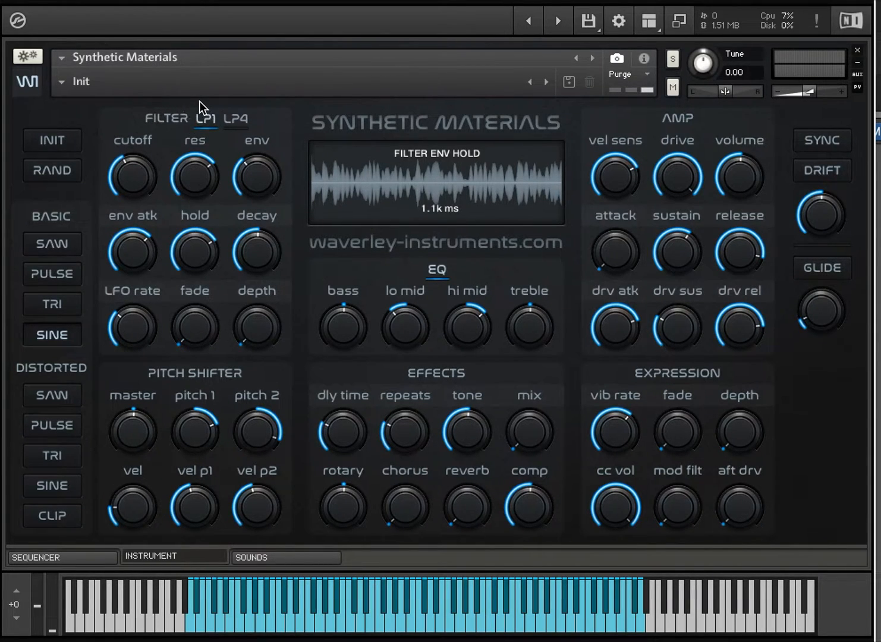
drag(268, 259, 272, 199)
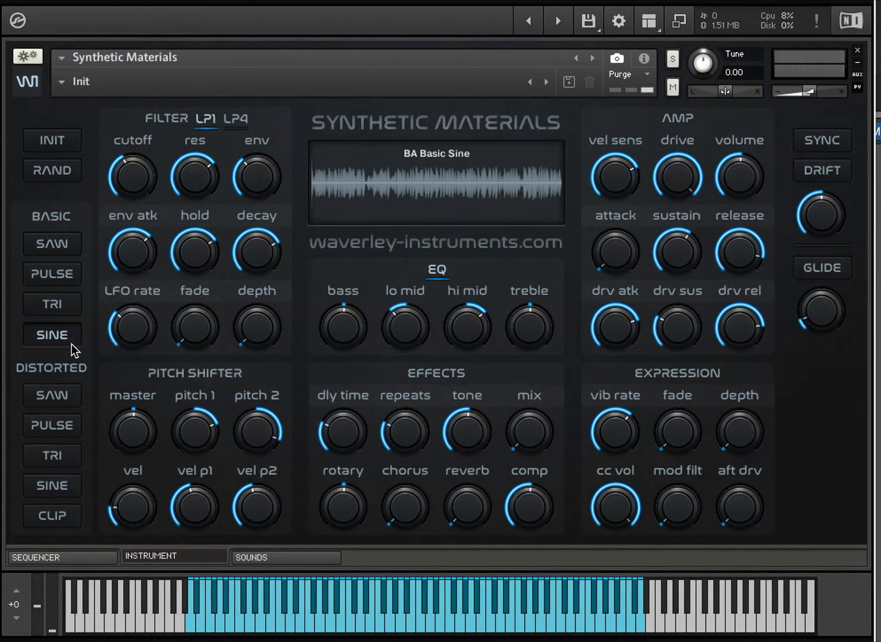
Slow the filter LFO rate, and set its depth to about 7.8% and its fade to 10.0k ms
drag(133, 333, 133, 371)
drag(254, 325, 263, 267)
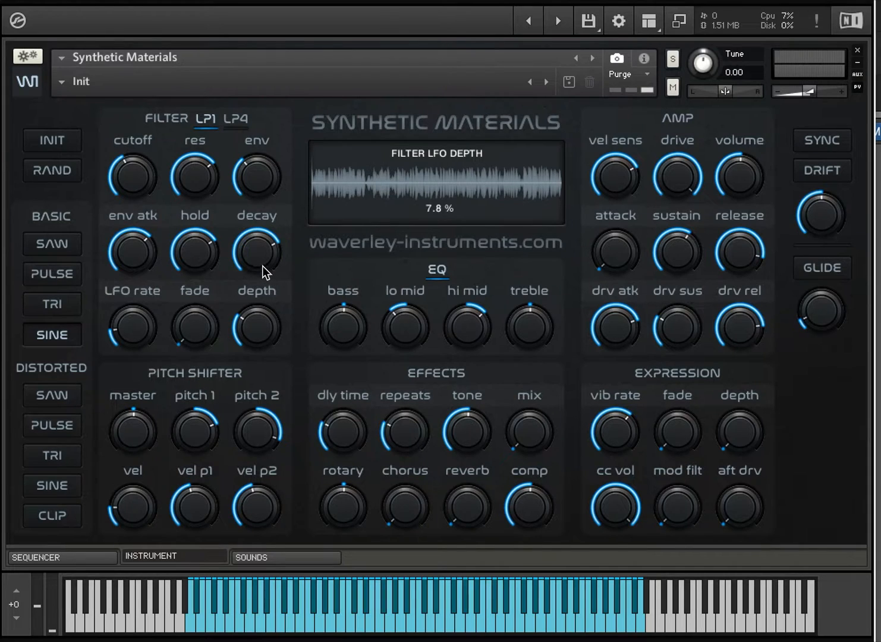
drag(194, 338, 203, 49)
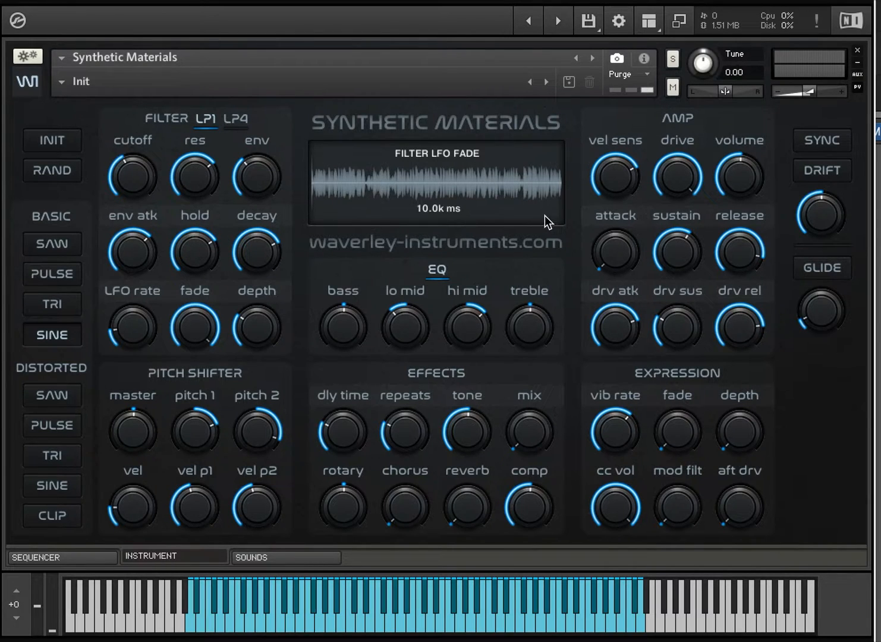
drag(259, 320, 259, 316)
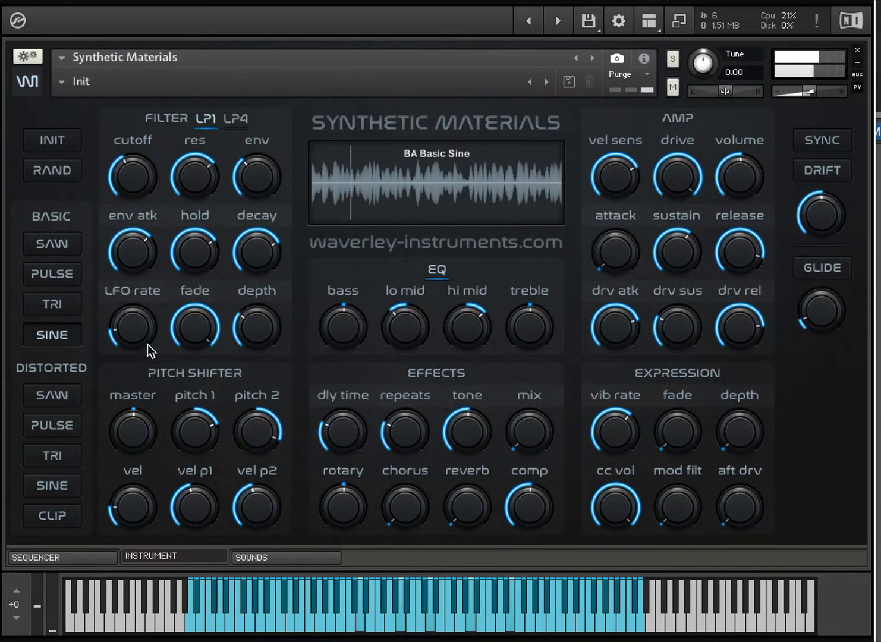
Set the filter LFO rate to about 0.16 Hz and its depth to 13.3%, keeping the fade at maximum
drag(142, 332, 150, 249)
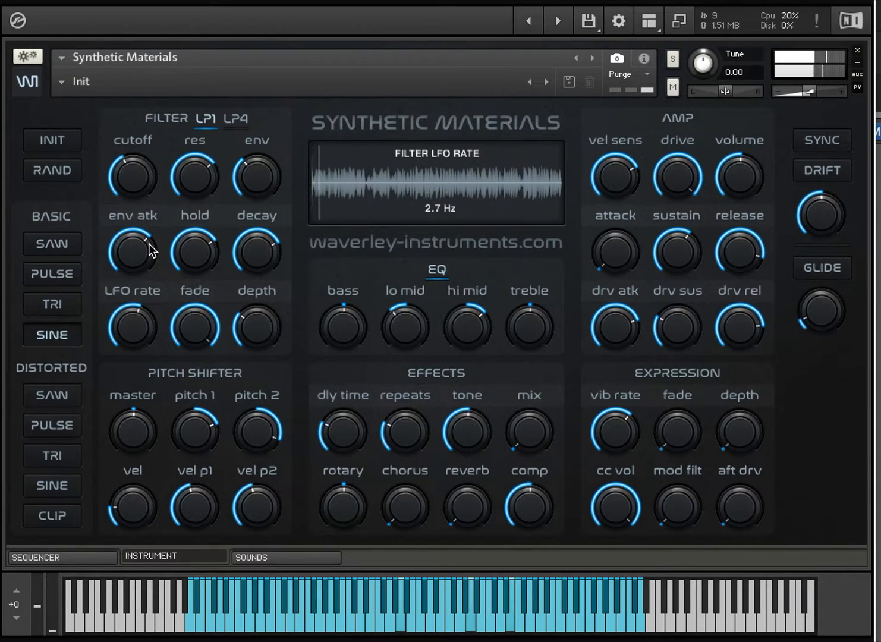
drag(150, 250, 152, 302)
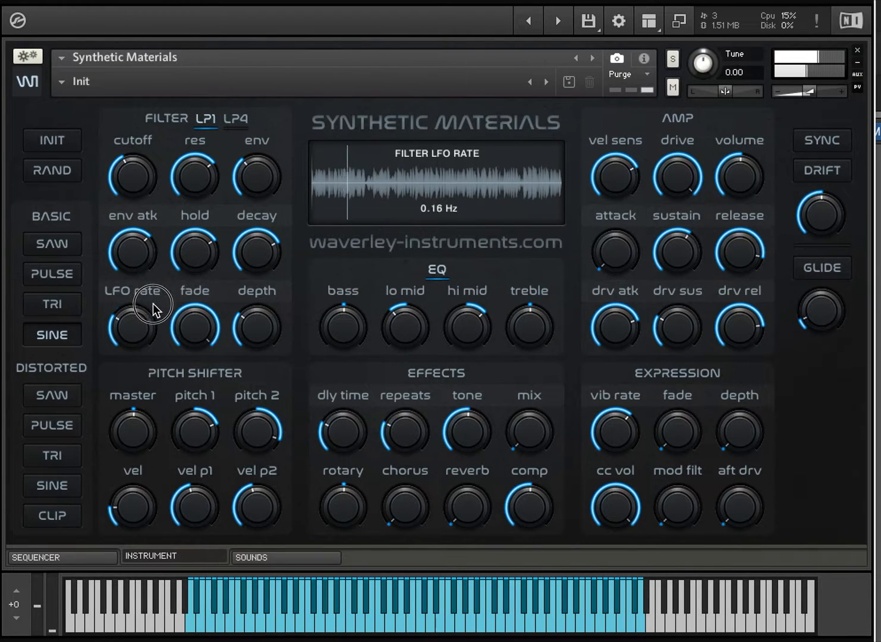
drag(244, 325, 232, 275)
drag(118, 334, 131, 298)
drag(192, 330, 191, 252)
drag(137, 329, 135, 356)
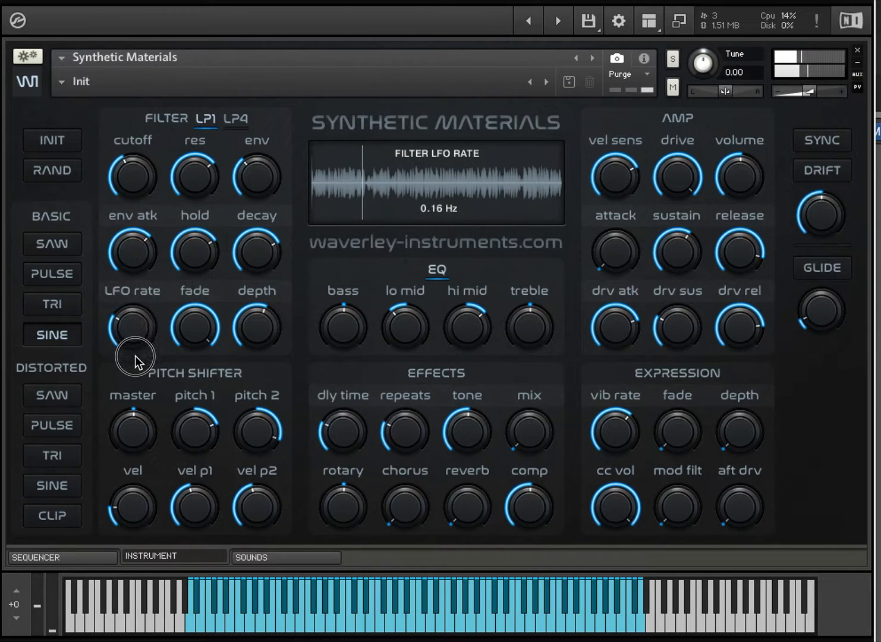
click(257, 330)
drag(257, 329, 246, 368)
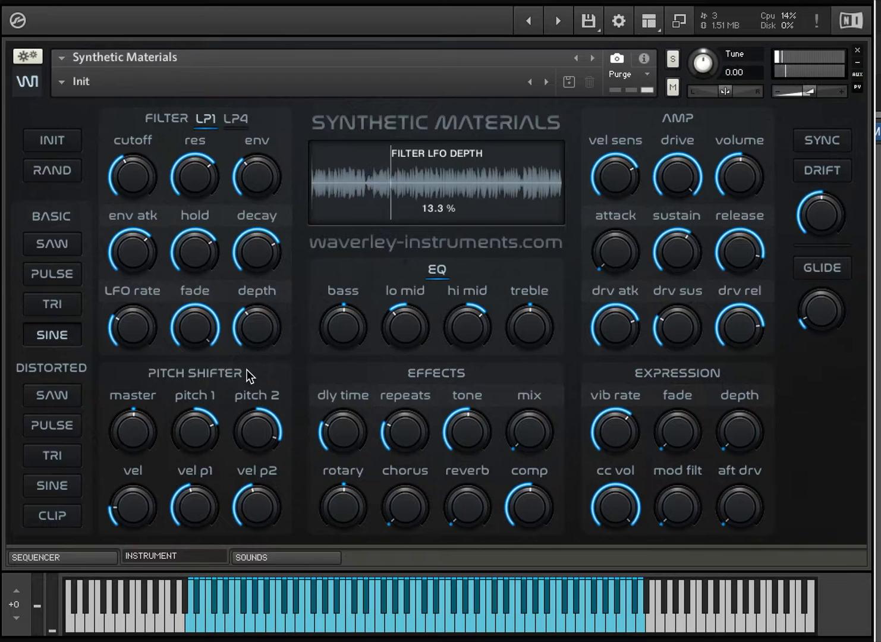
drag(142, 334, 138, 331)
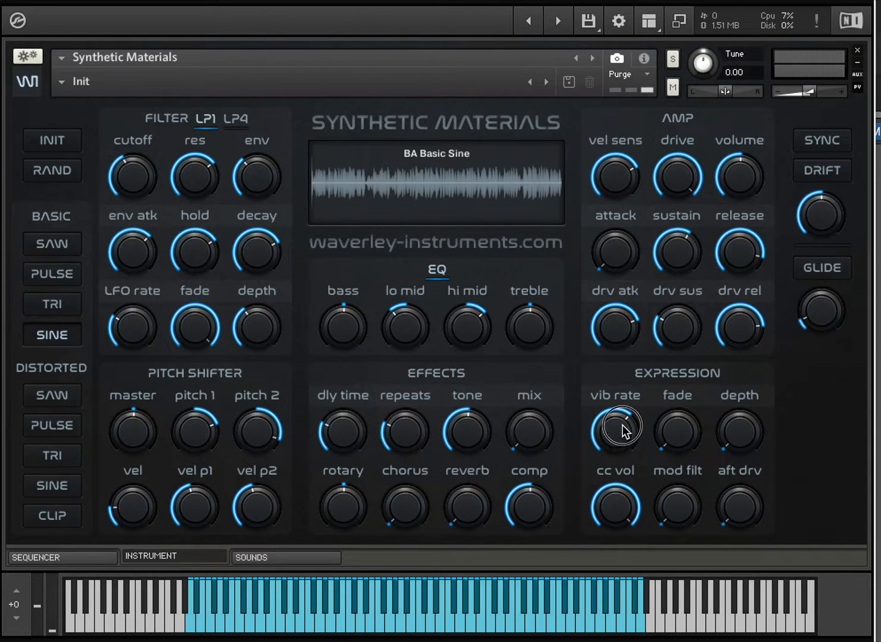
Lower the vibrato rate to mid-range, and set its fade to about 1.9k ms and its depth to about 0.29 semitones
drag(622, 425, 622, 459)
drag(675, 434, 728, 271)
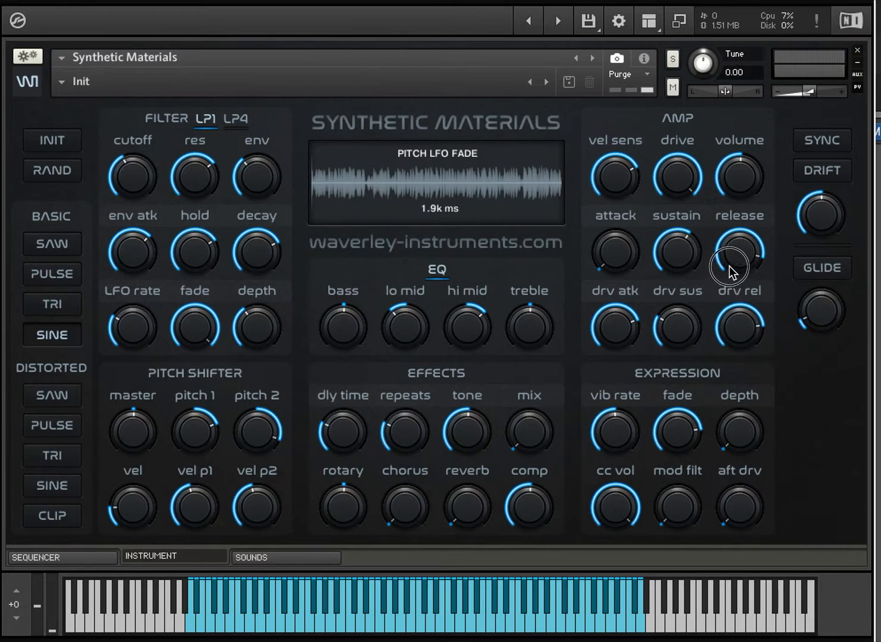
drag(744, 428, 748, 395)
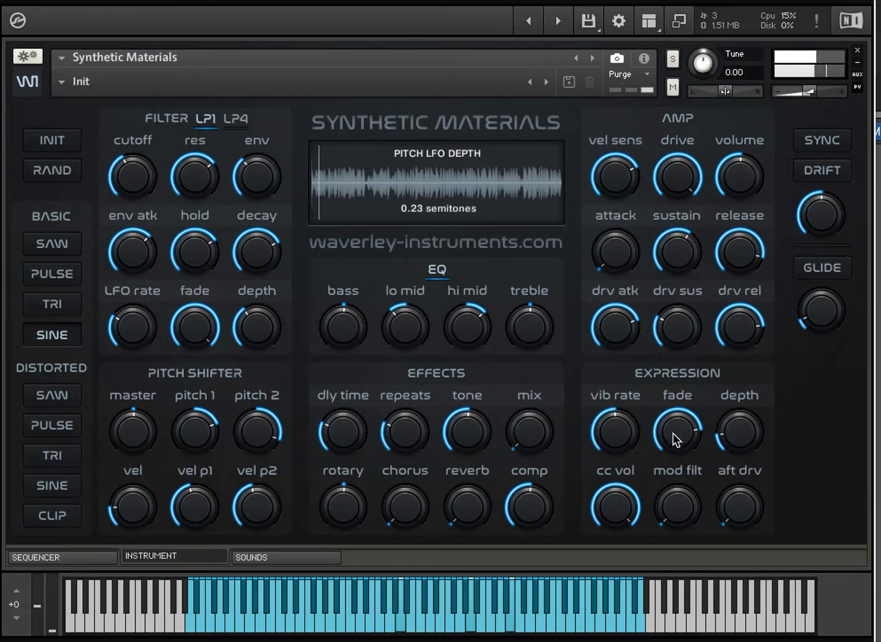
mouse_move(737, 435)
mouse_down()
mouse_move(759, 360)
mouse_move(751, 423)
mouse_up()
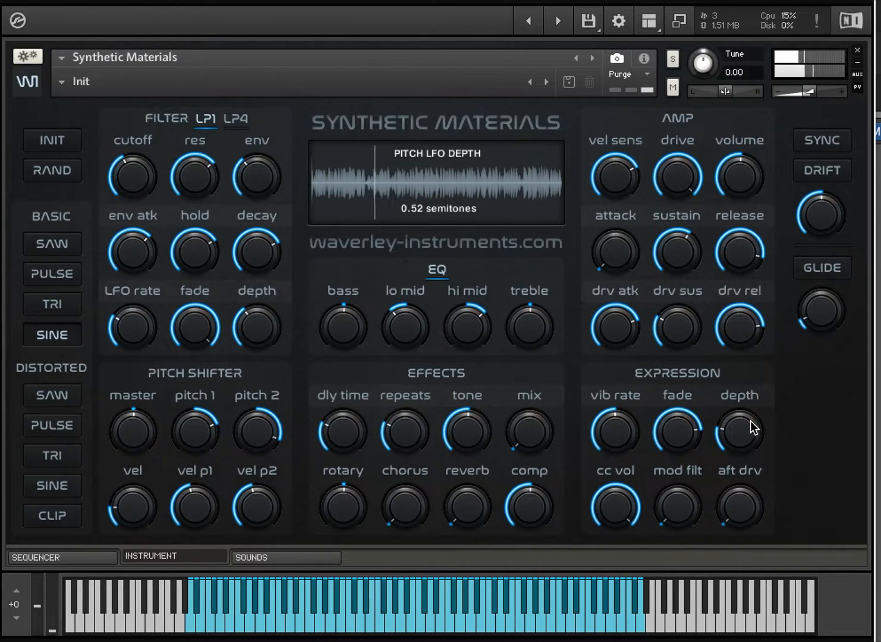
drag(739, 419, 736, 435)
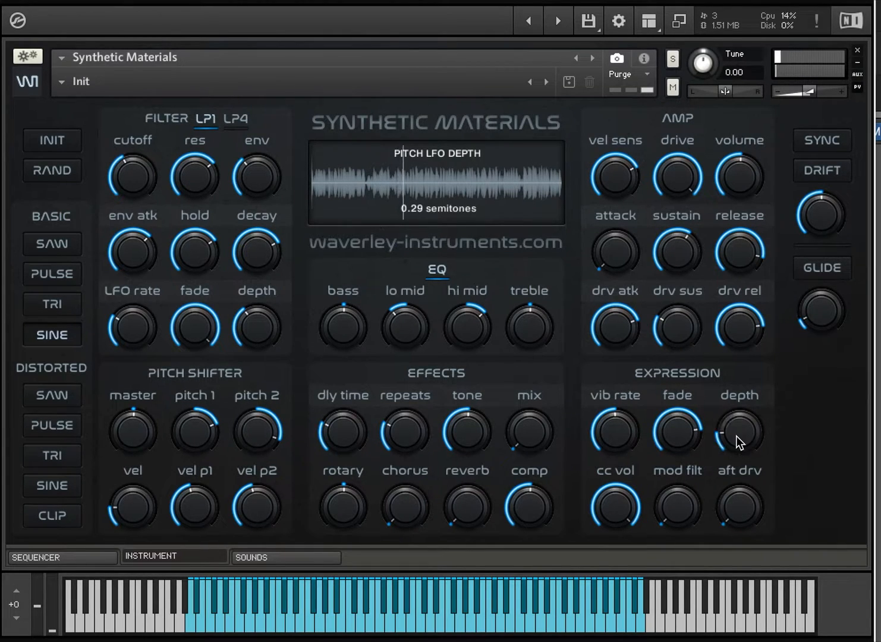
Enable LFO drift at its maximum amount, and settle the vibrato depth at slightly under 0.26 semitones
click(836, 172)
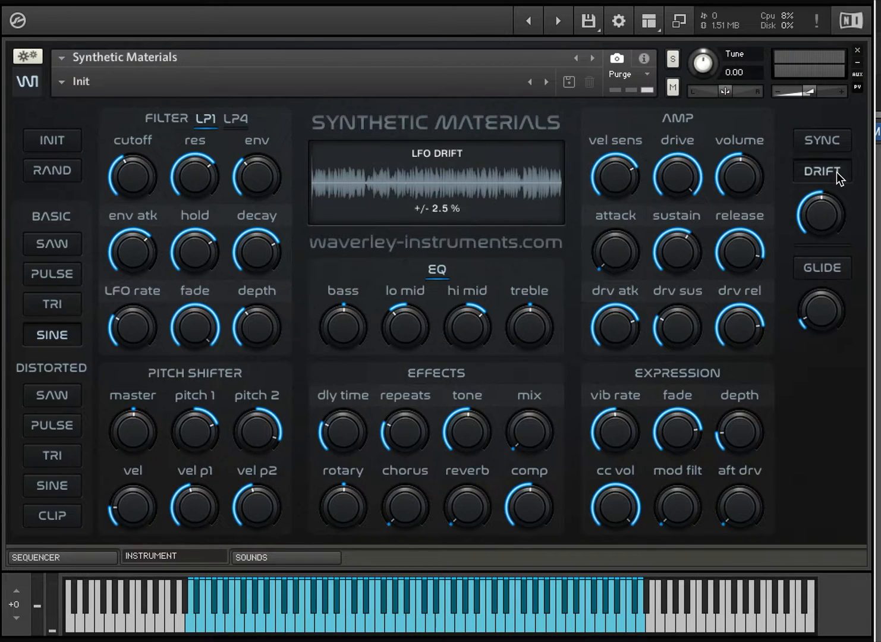
drag(830, 217, 847, 11)
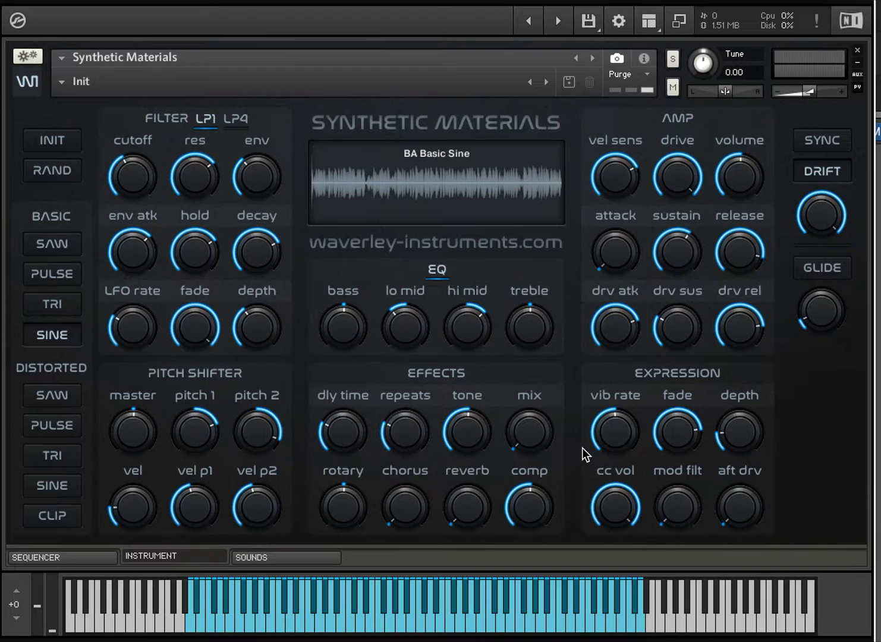
drag(758, 440, 761, 389)
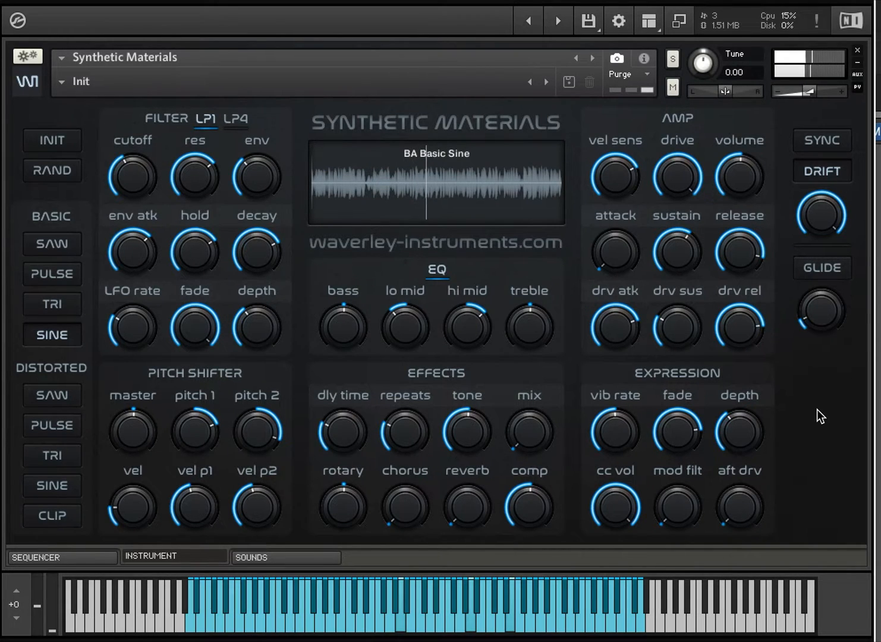
drag(749, 424, 742, 469)
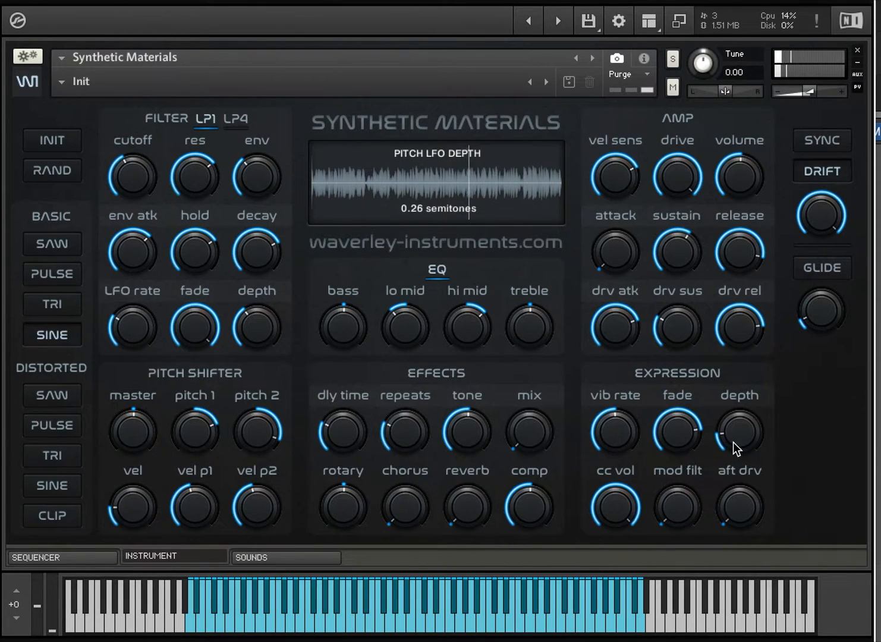
drag(732, 442, 732, 448)
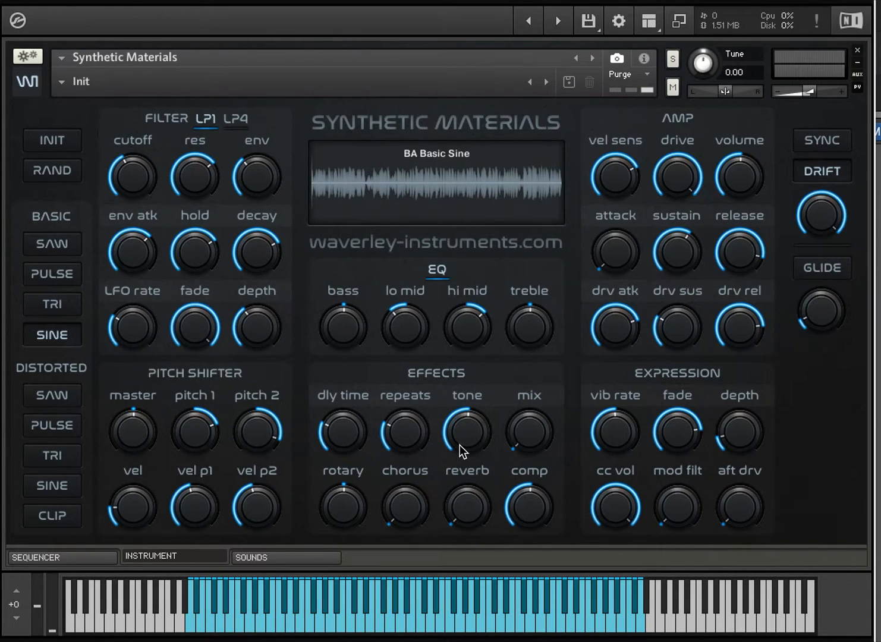
Try the rotary effect at slow and fast speeds with different mix amounts, and reset it to off
click(347, 500)
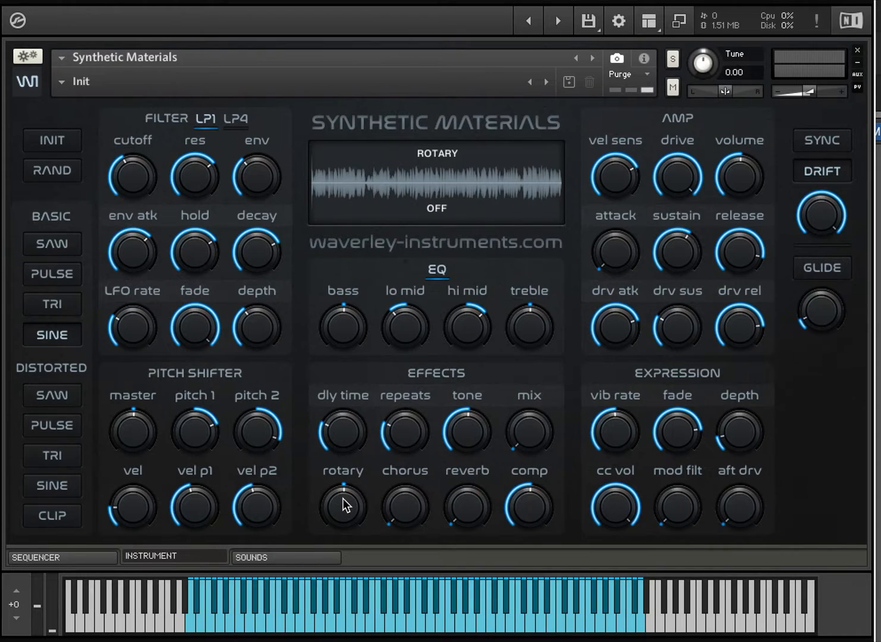
drag(345, 497, 345, 597)
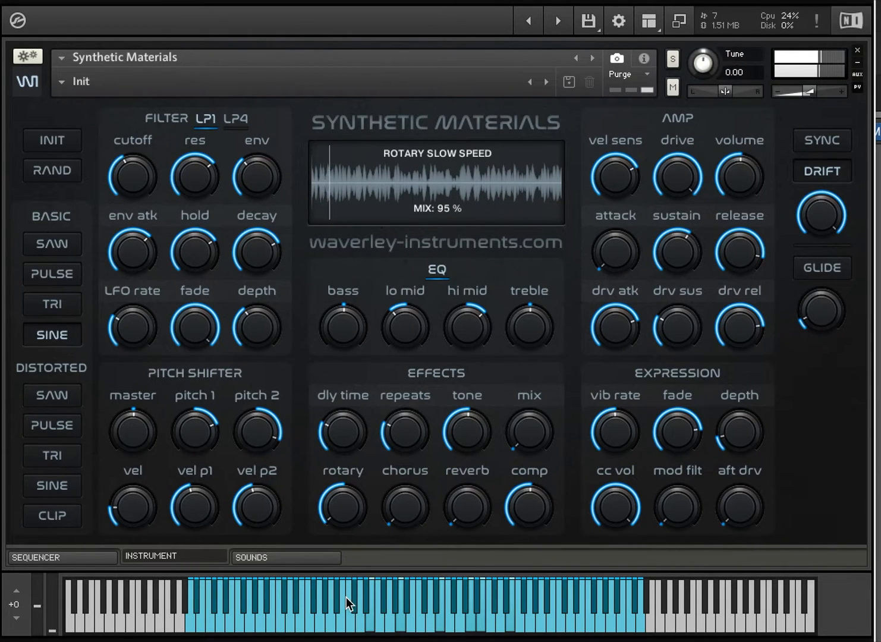
drag(346, 596, 366, 387)
drag(365, 502, 362, 550)
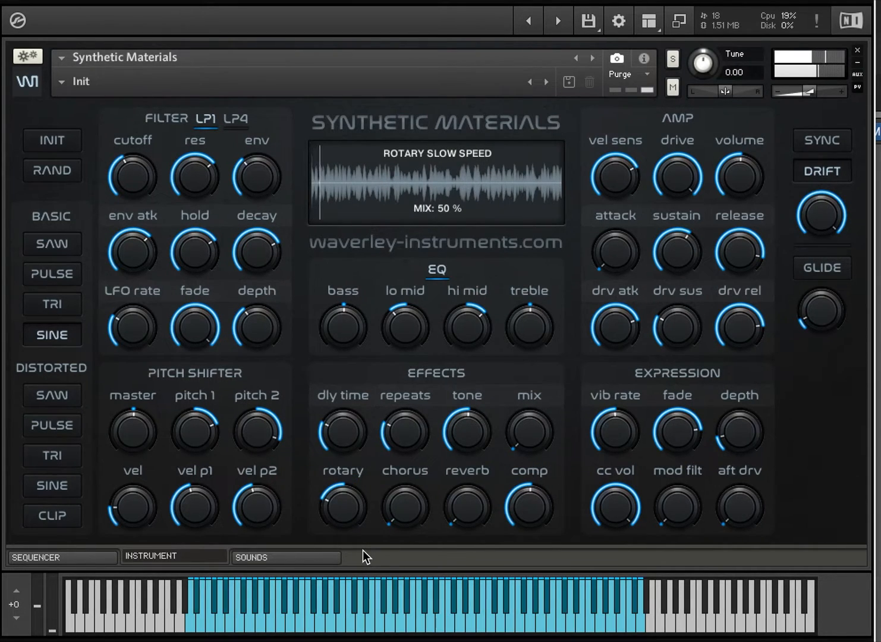
drag(348, 488, 354, 403)
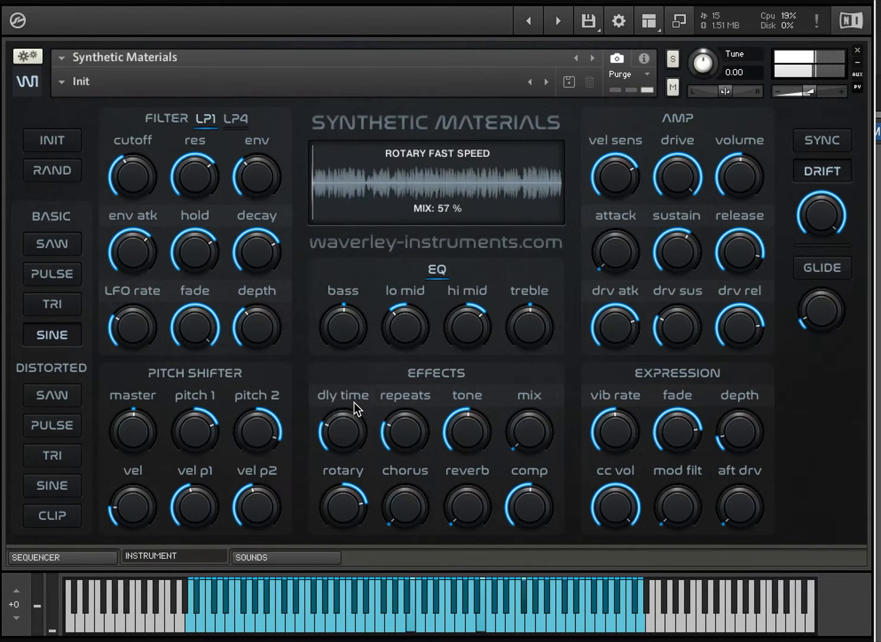
drag(348, 504, 345, 417)
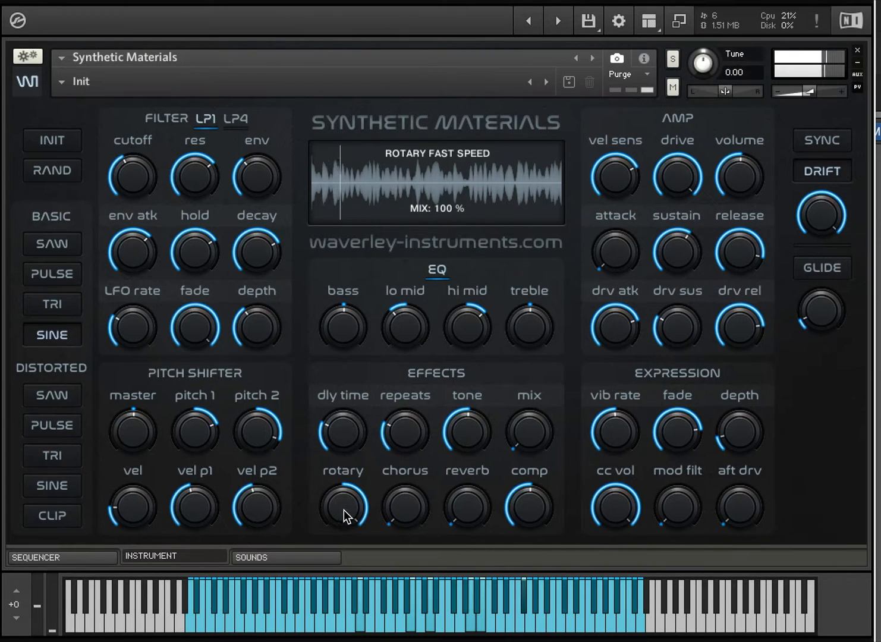
drag(343, 508, 342, 523)
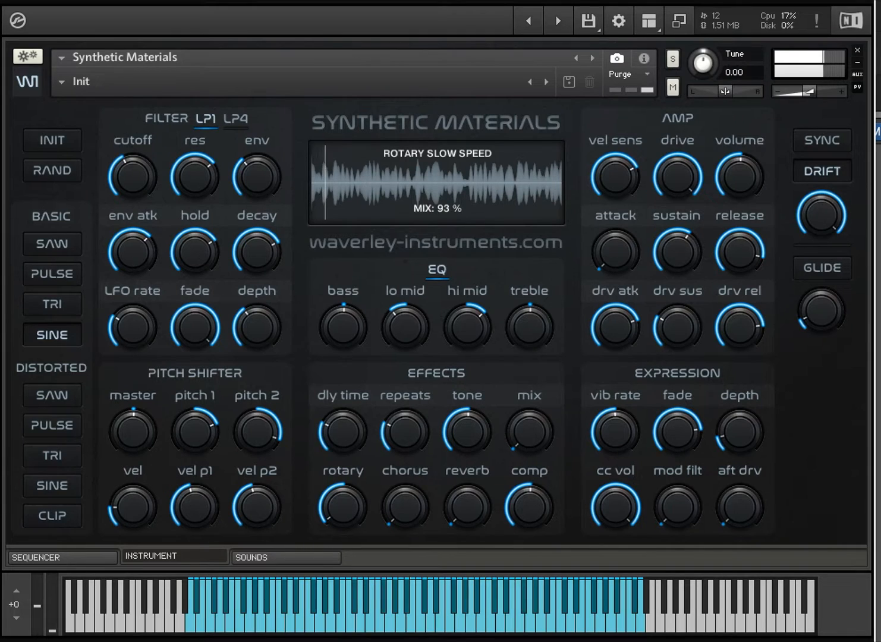
ctrl+click(353, 503)
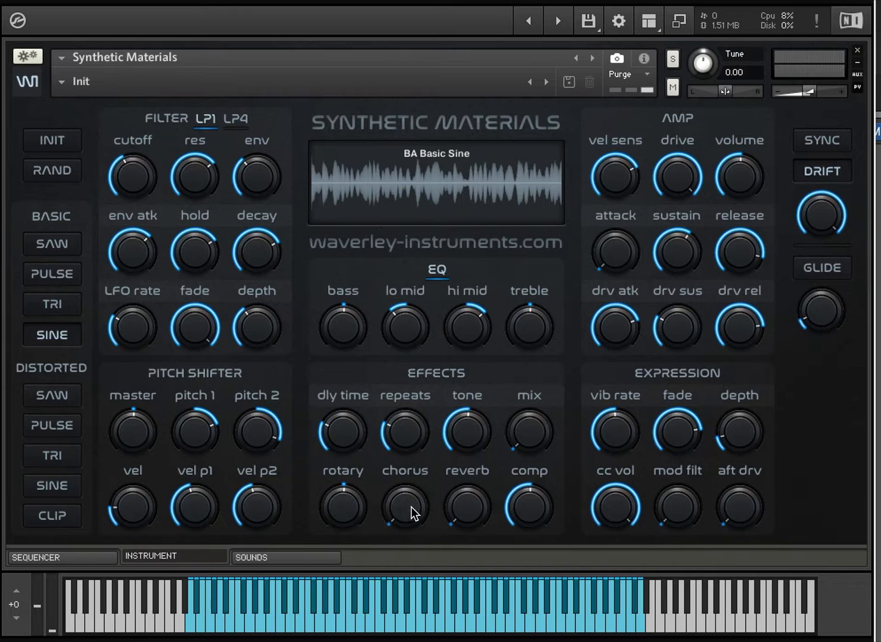
Set the chorus mix to 50% and the rotary effect to slow speed with a 53% mix
drag(411, 505, 430, 325)
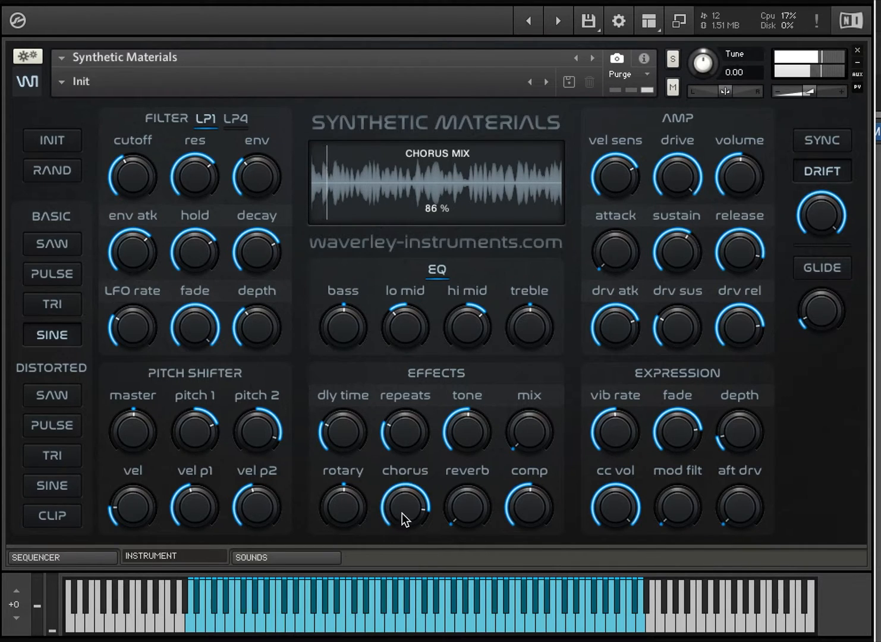
drag(400, 506, 399, 584)
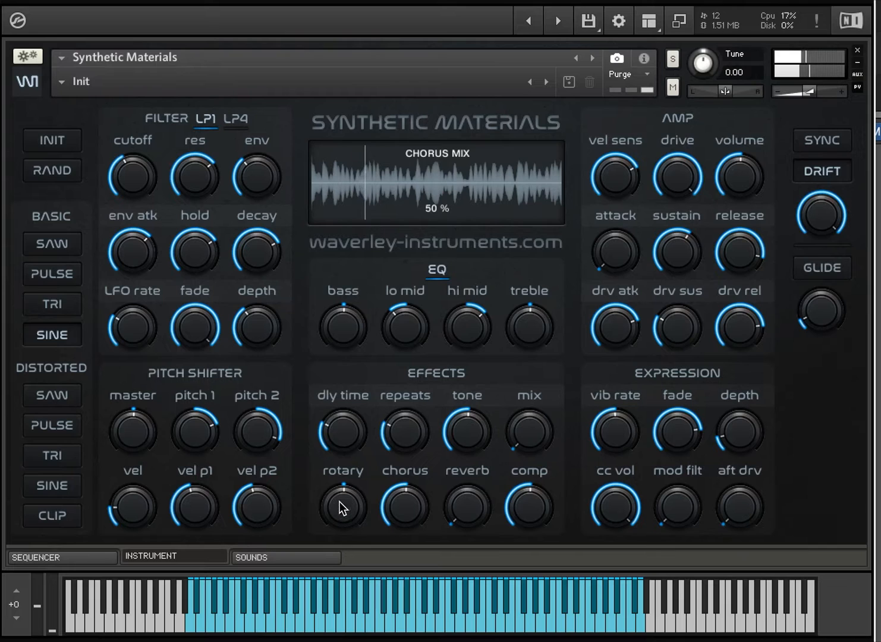
drag(339, 500, 332, 555)
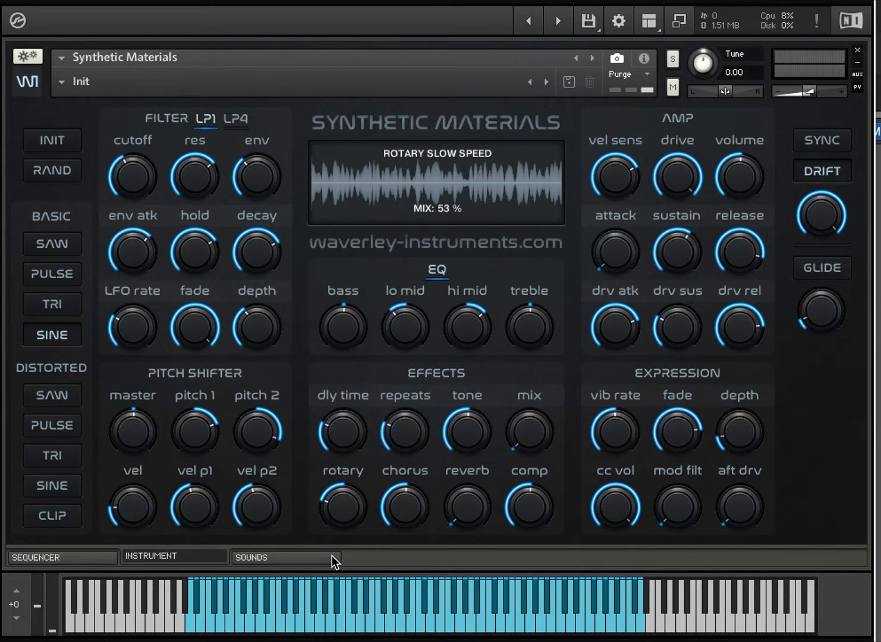
Enable tempo sync and set the delay time to 1/8D
click(355, 424)
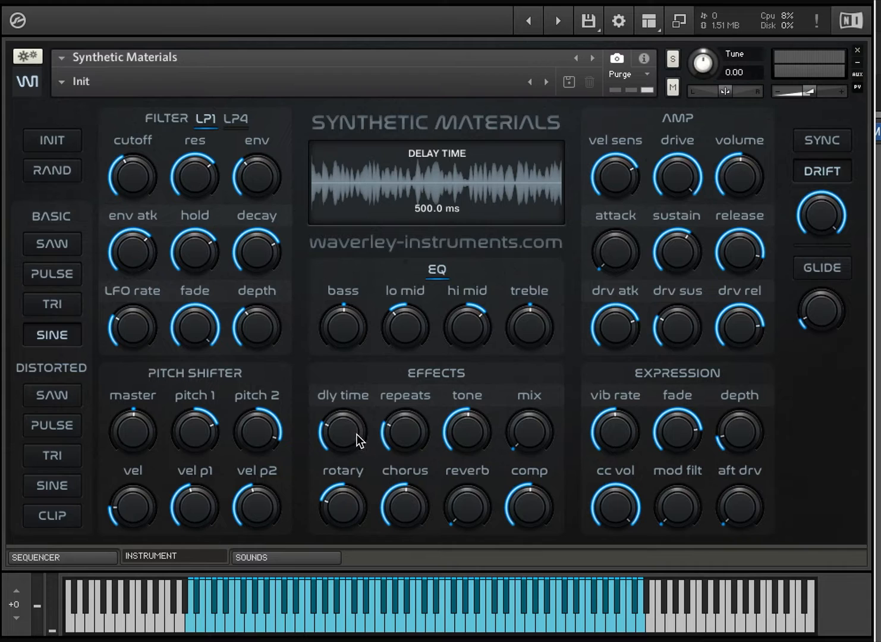
drag(338, 440, 363, 350)
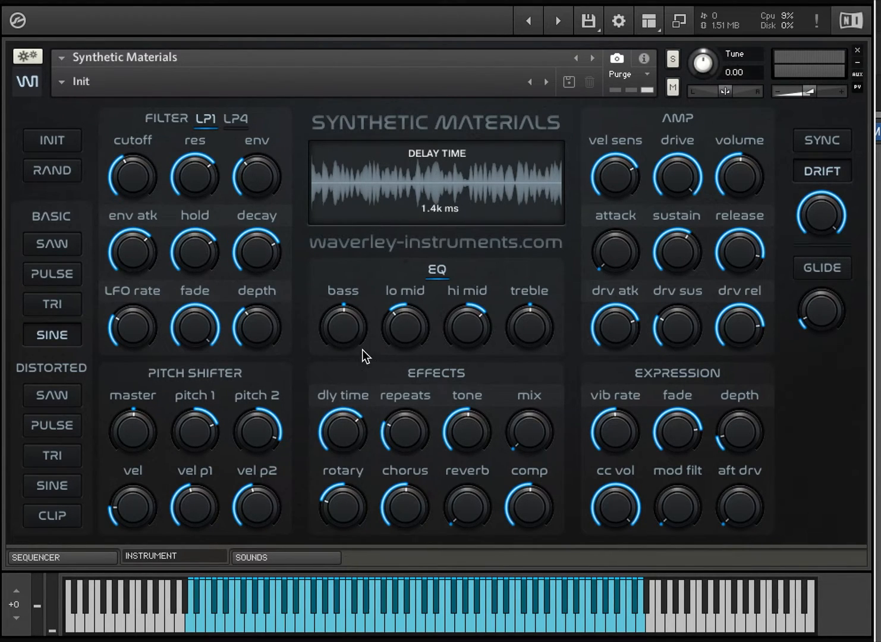
click(843, 141)
mouse_move(354, 424)
mouse_down()
mouse_move(352, 479)
mouse_move(361, 434)
mouse_up()
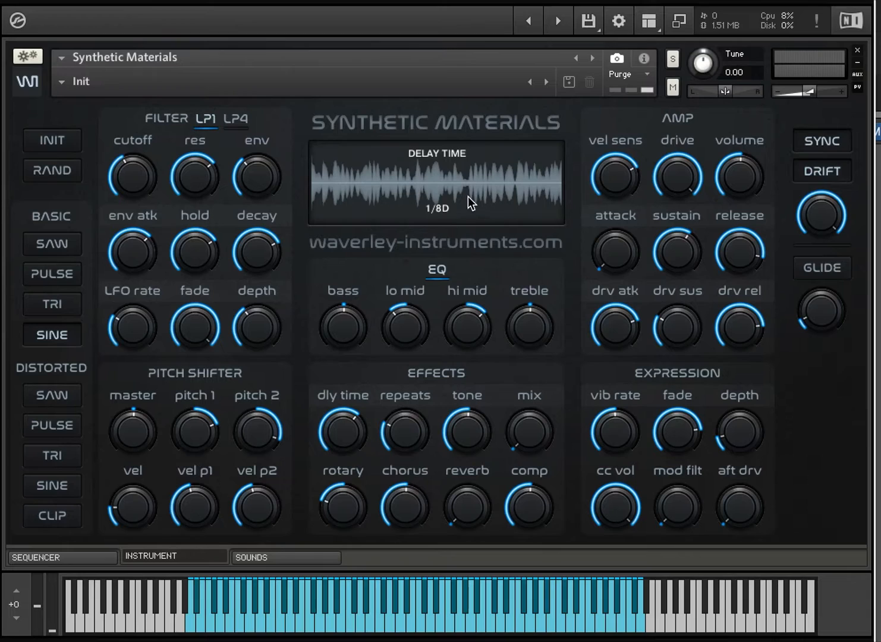
Raise the delay feedback to slightly above 62.3%, brighten its tone, and set the delay mix to 88%
click(411, 618)
drag(528, 414, 556, 273)
drag(395, 433, 407, 351)
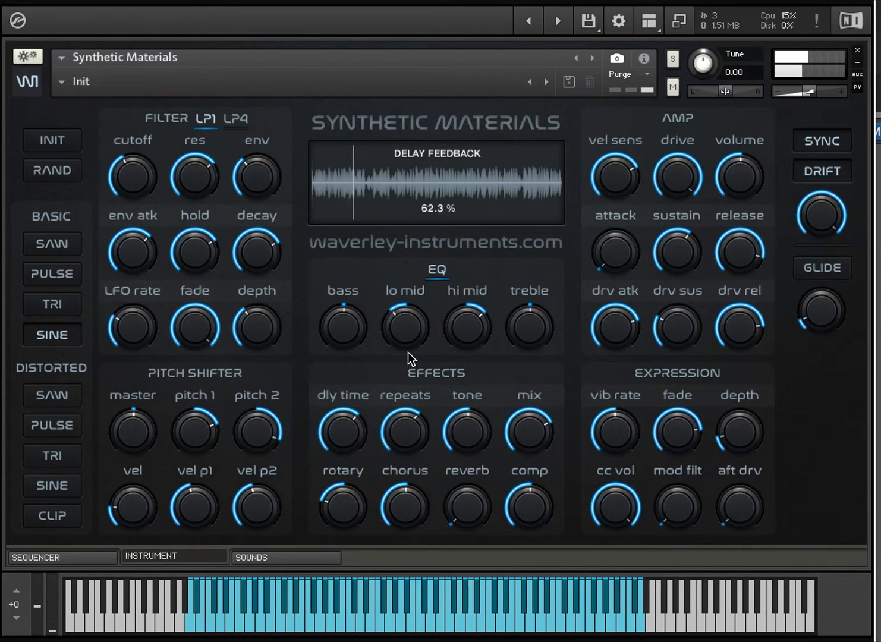
click(459, 442)
drag(460, 443, 470, 395)
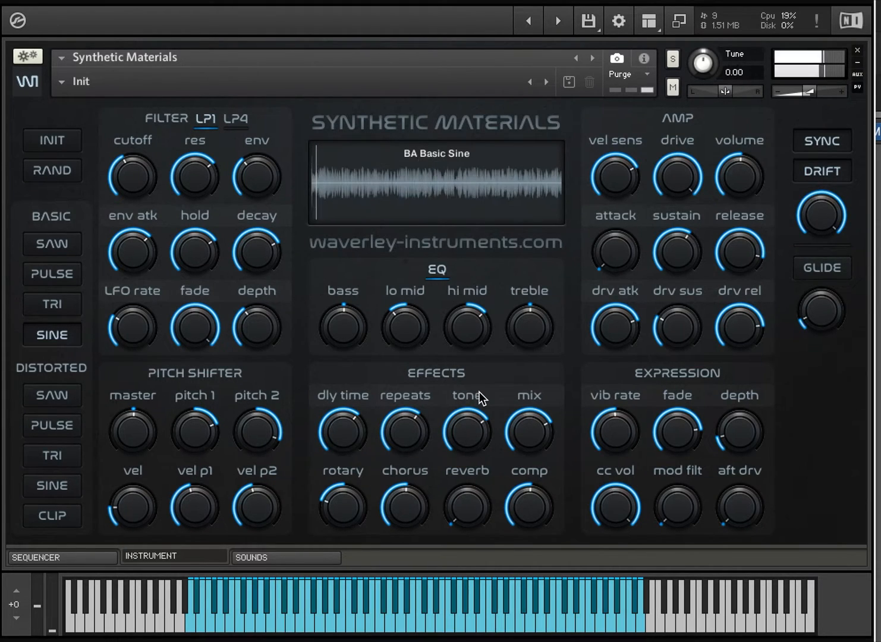
drag(521, 440, 527, 412)
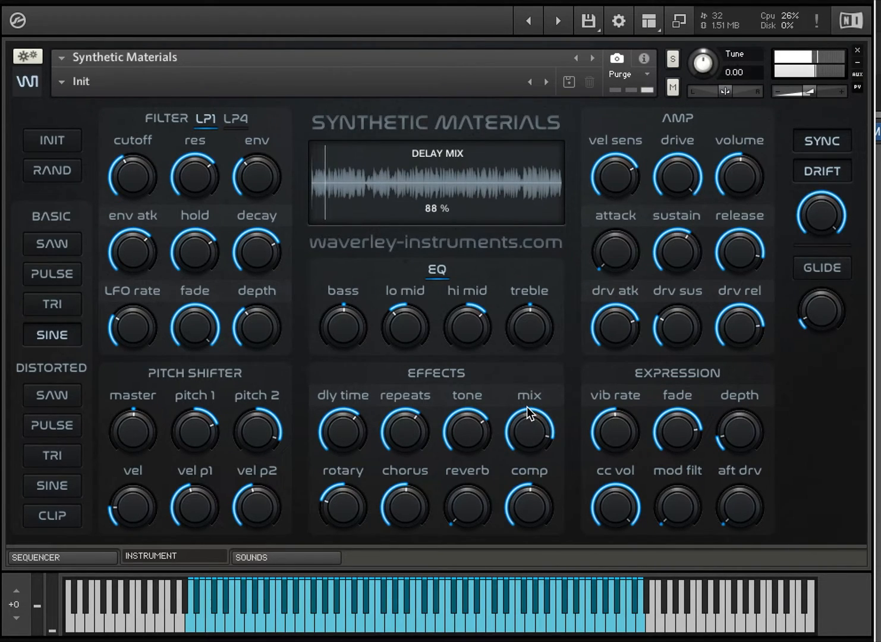
drag(404, 420, 416, 419)
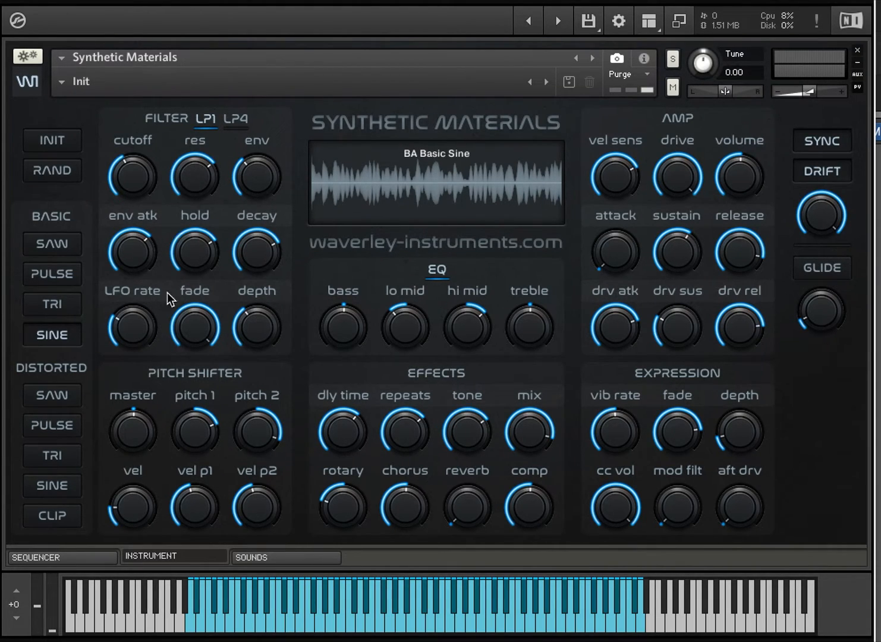
Turn the compressor effect up to its maximum amount
drag(530, 513, 555, 210)
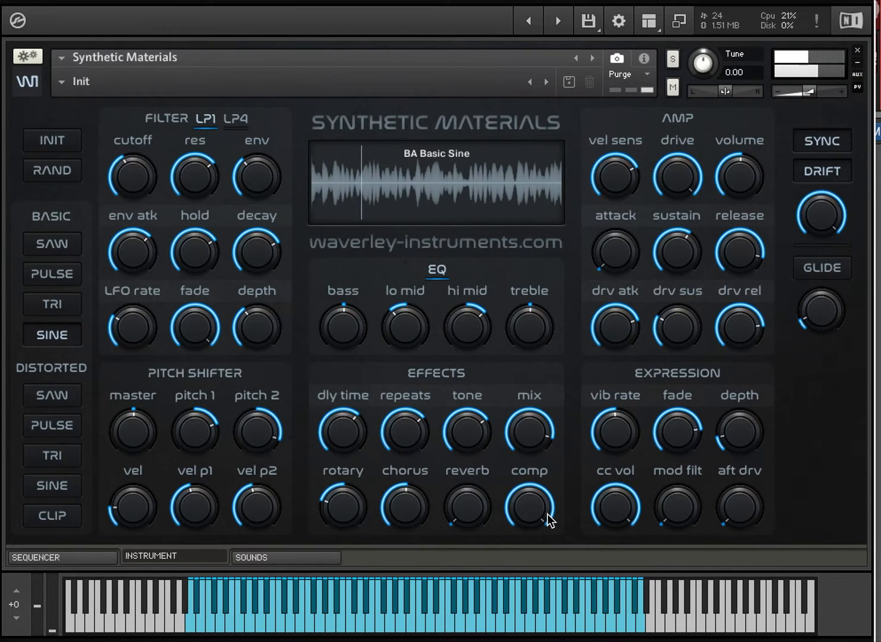
Try the low-pass filter at full resonance, and bring the resonance back down to about its earlier setting
drag(196, 180, 203, 109)
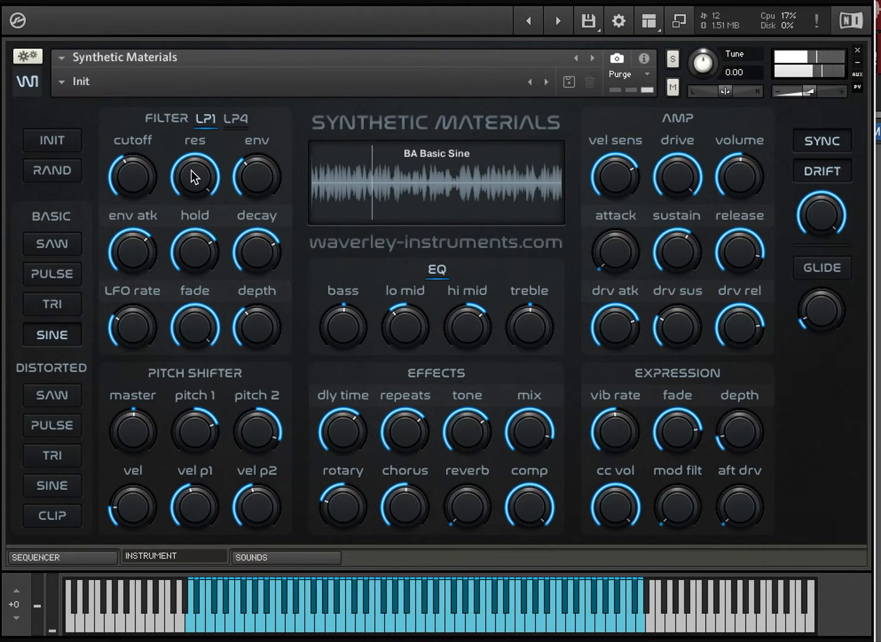
mouse_move(190, 170)
drag(190, 169, 190, 234)
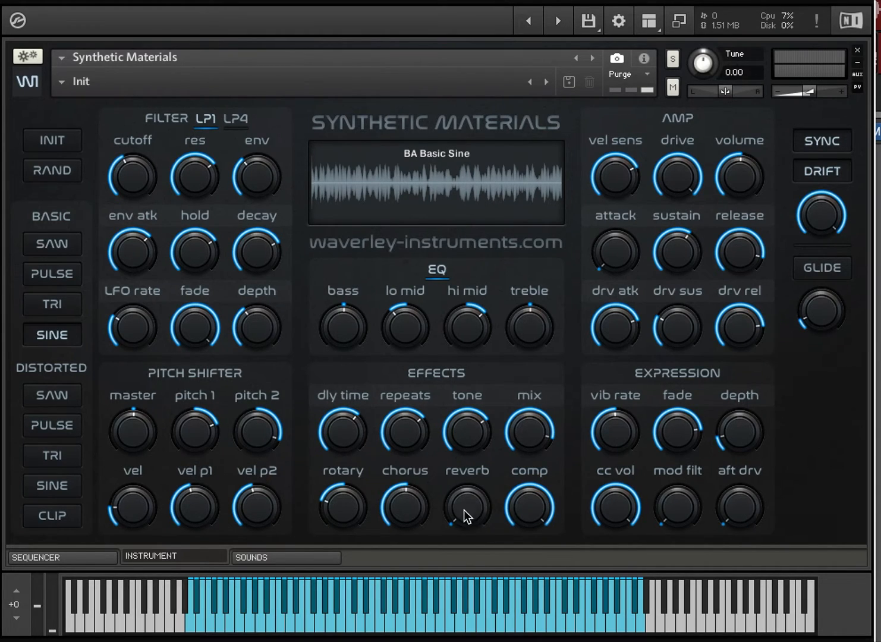
Turn the reverb effect up to a little under halfway
drag(478, 514, 487, 432)
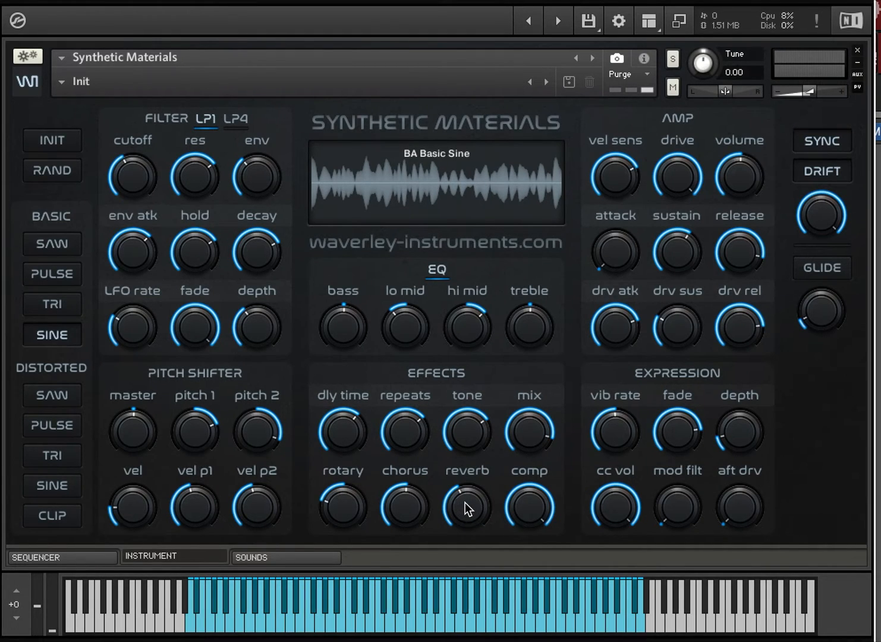
Raise the reverb mix in stages, through 69%, up to its maximum amount
drag(464, 502, 469, 491)
drag(461, 511, 474, 489)
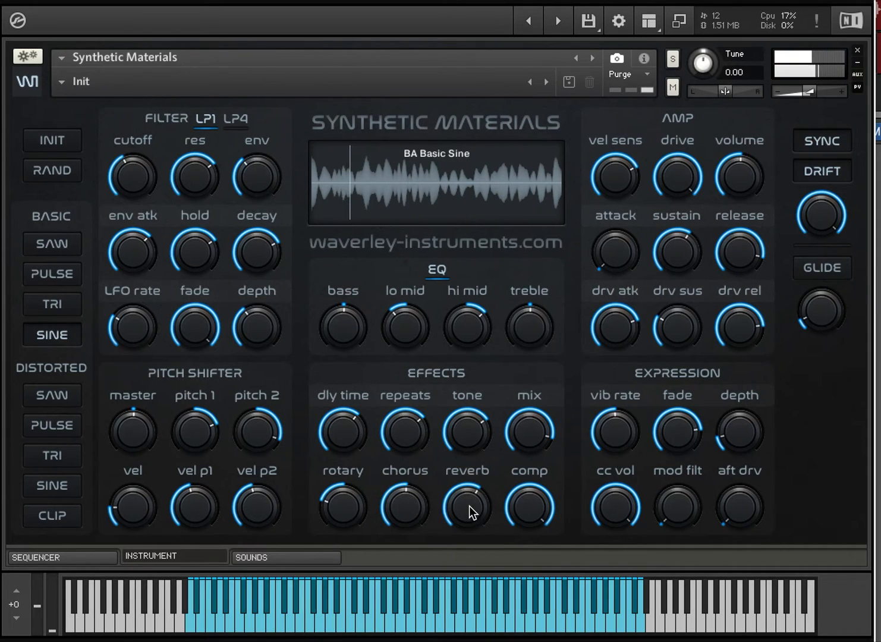
drag(468, 506, 473, 490)
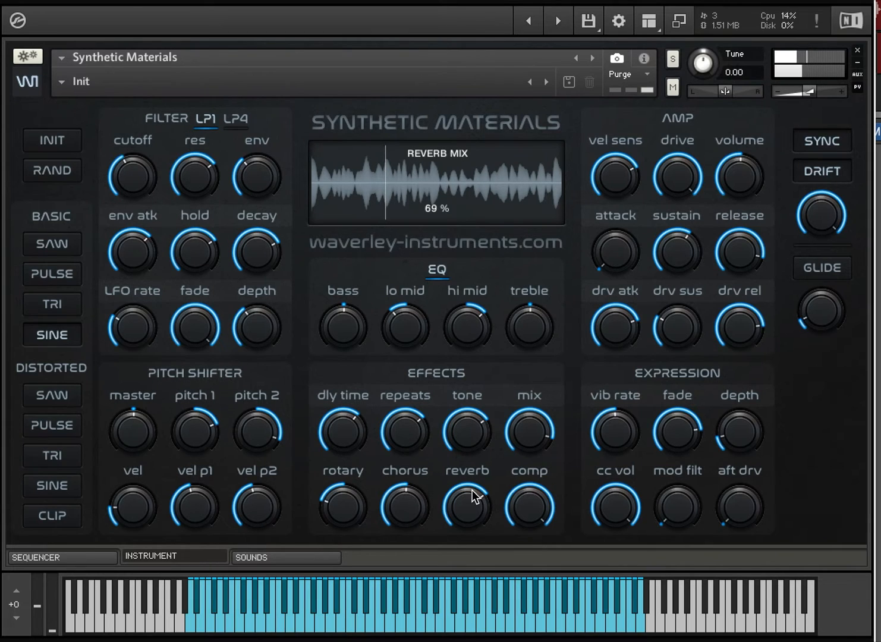
drag(473, 490, 490, 338)
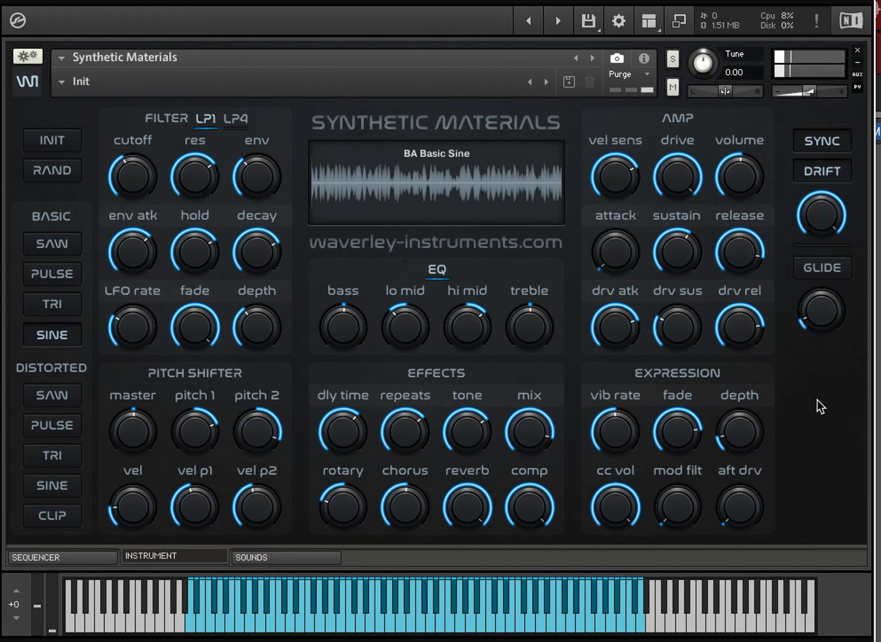
Switch on glide, and take a brief look at the sequencer page before returning to the instrument controls
click(832, 270)
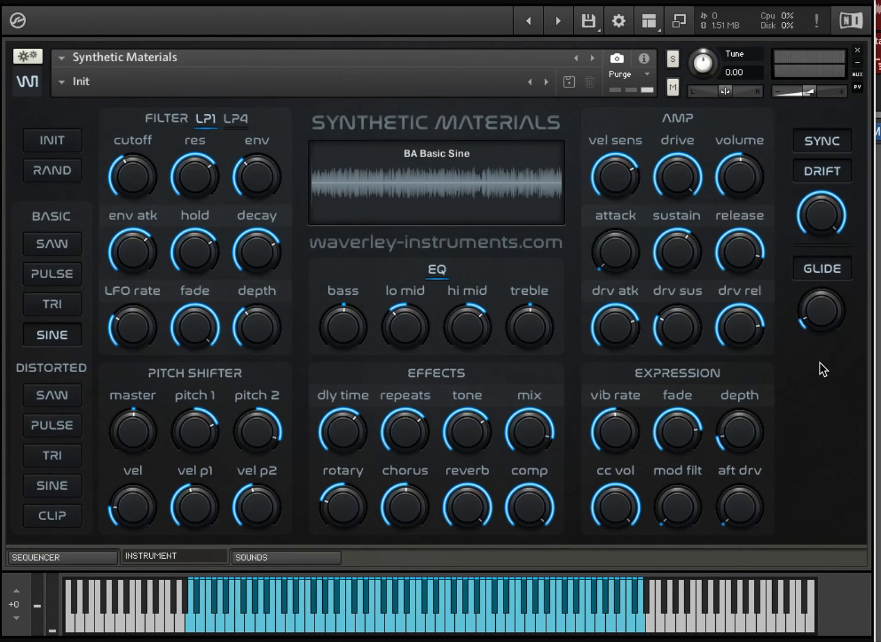
click(68, 554)
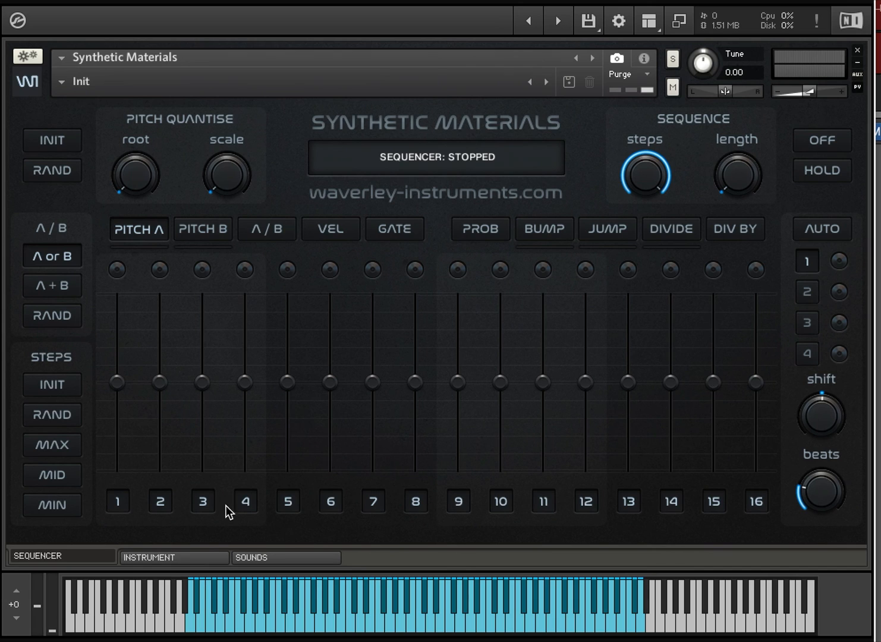
click(181, 555)
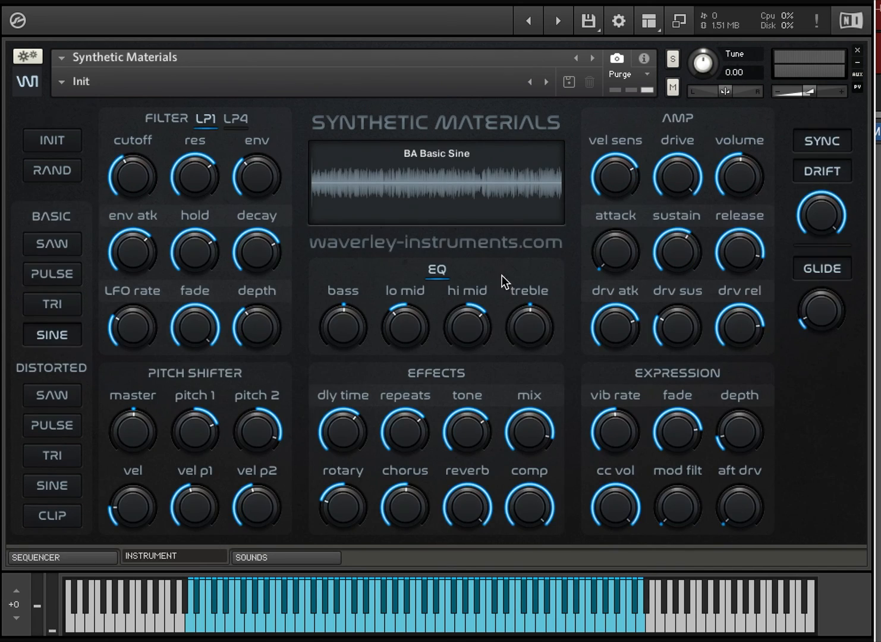